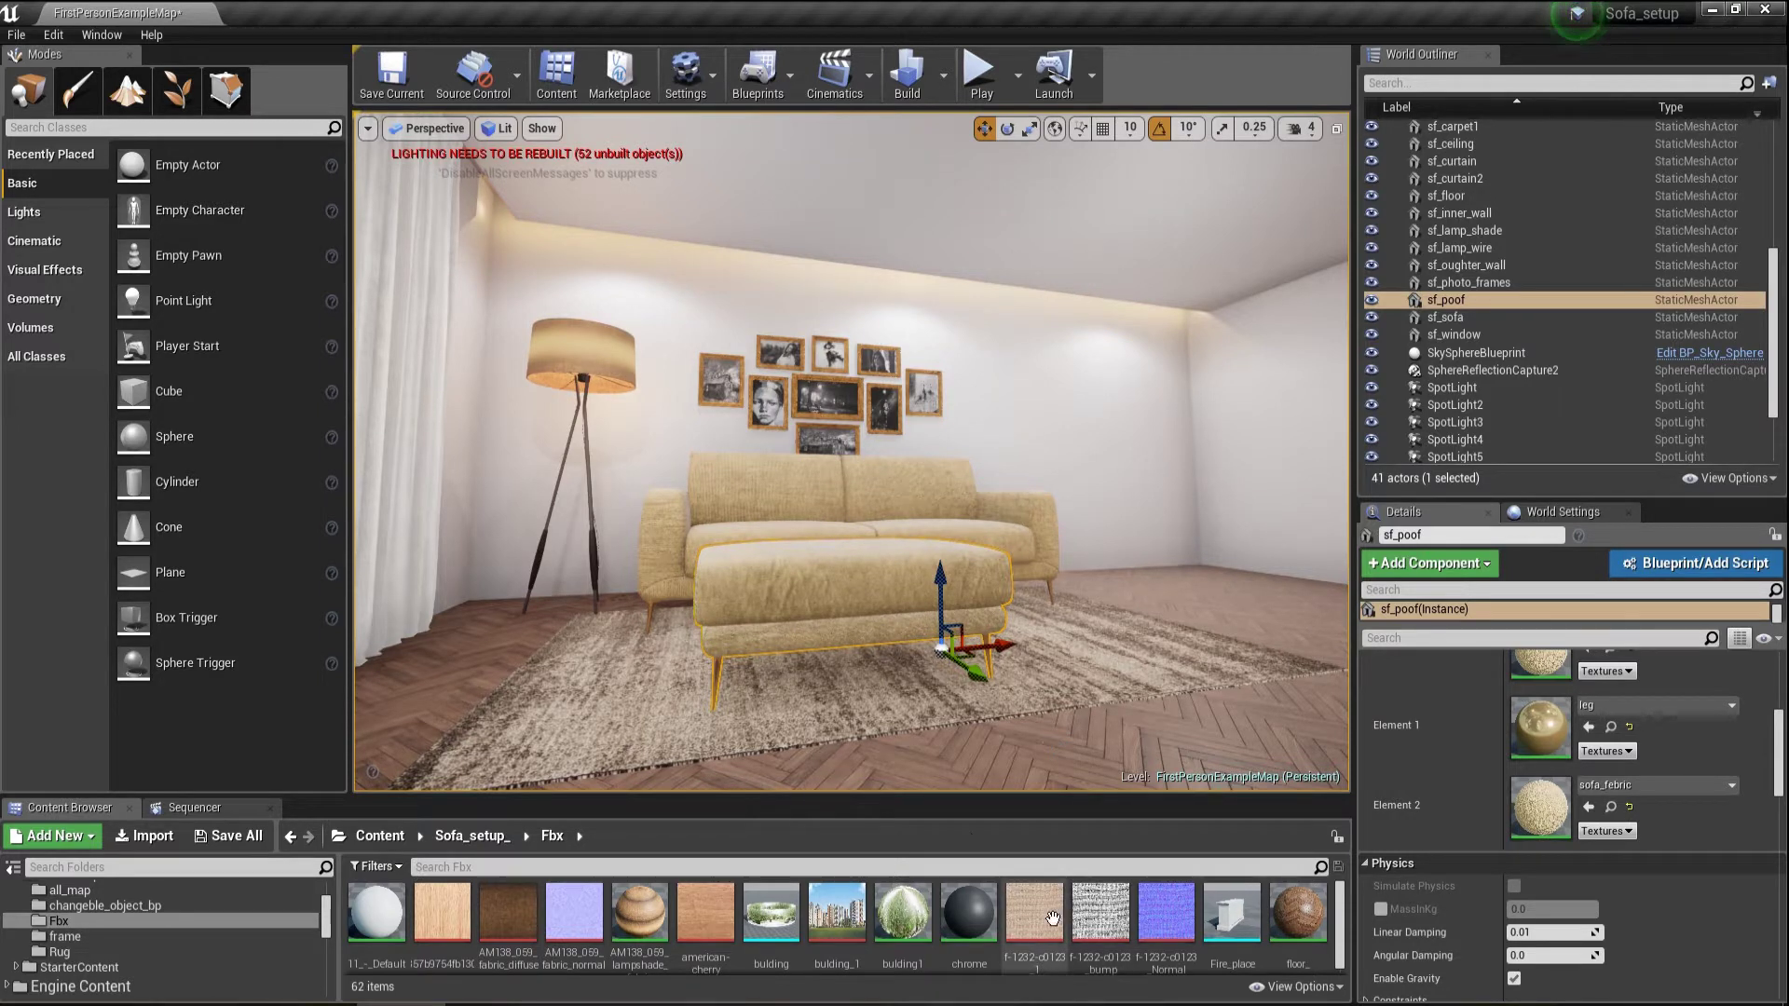
- Reframe the living room viewport around the floor lamp, sofa and pictures
right_drag(884, 677, 839, 657)
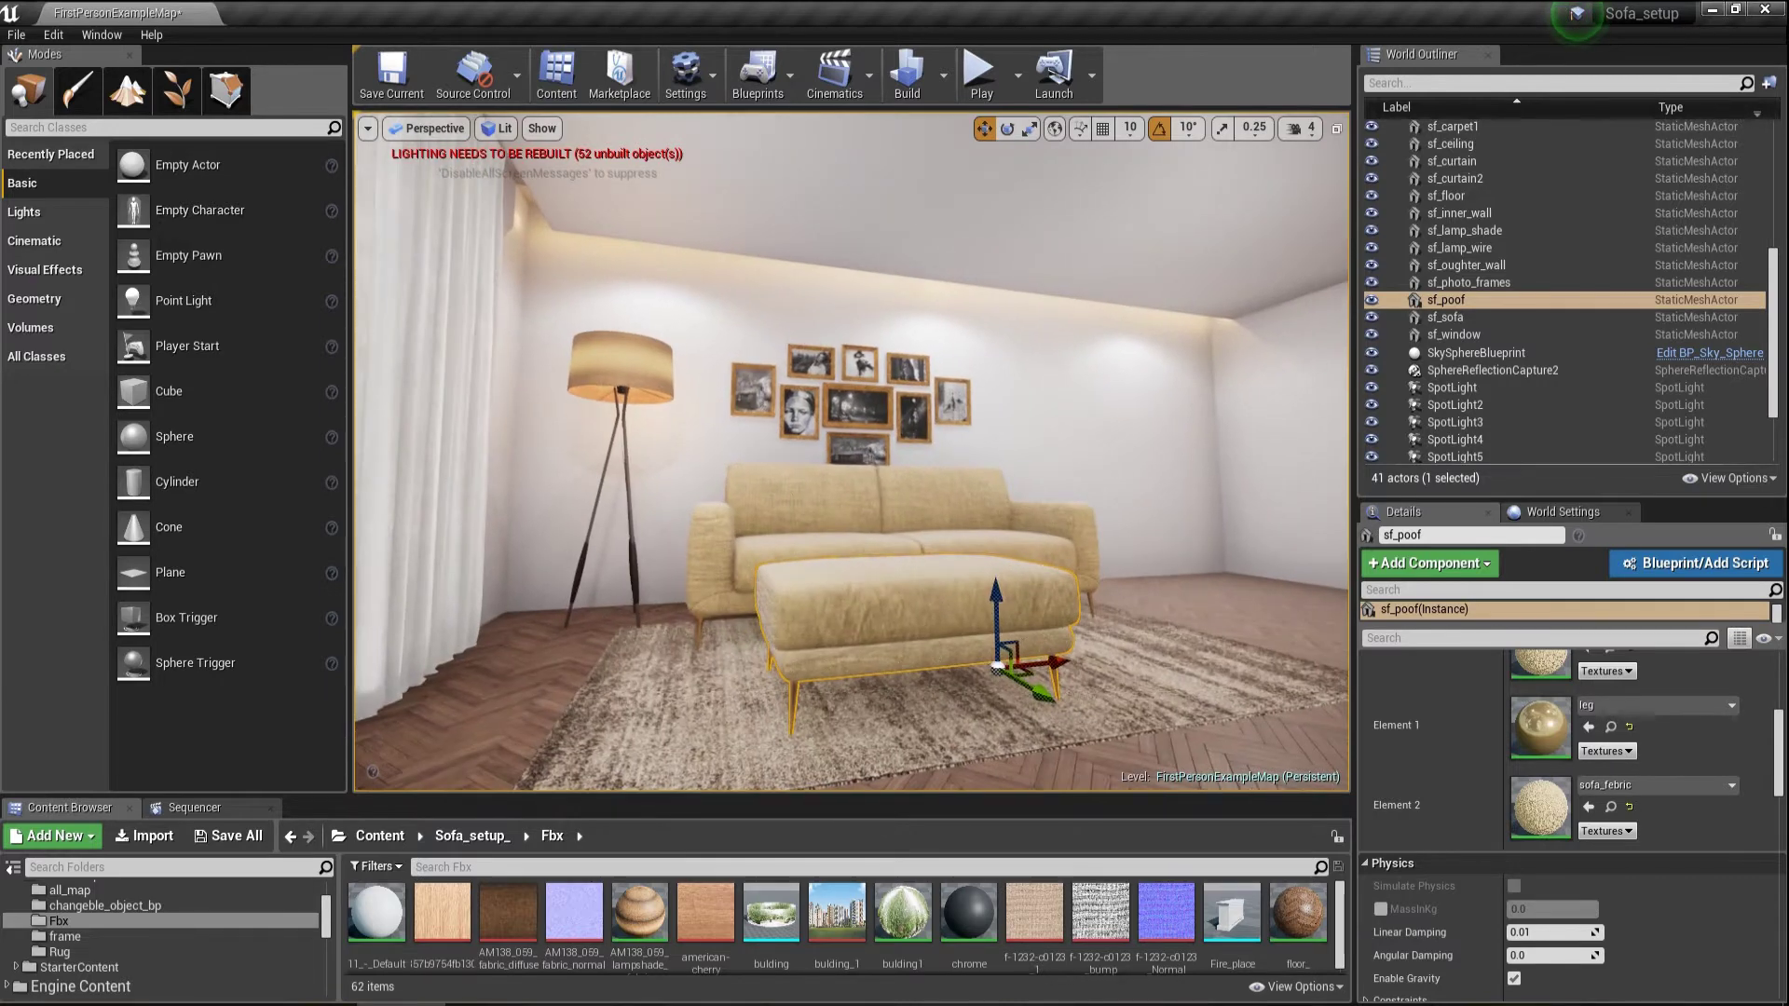
click(636, 375)
scroll(723, 413, up, 2)
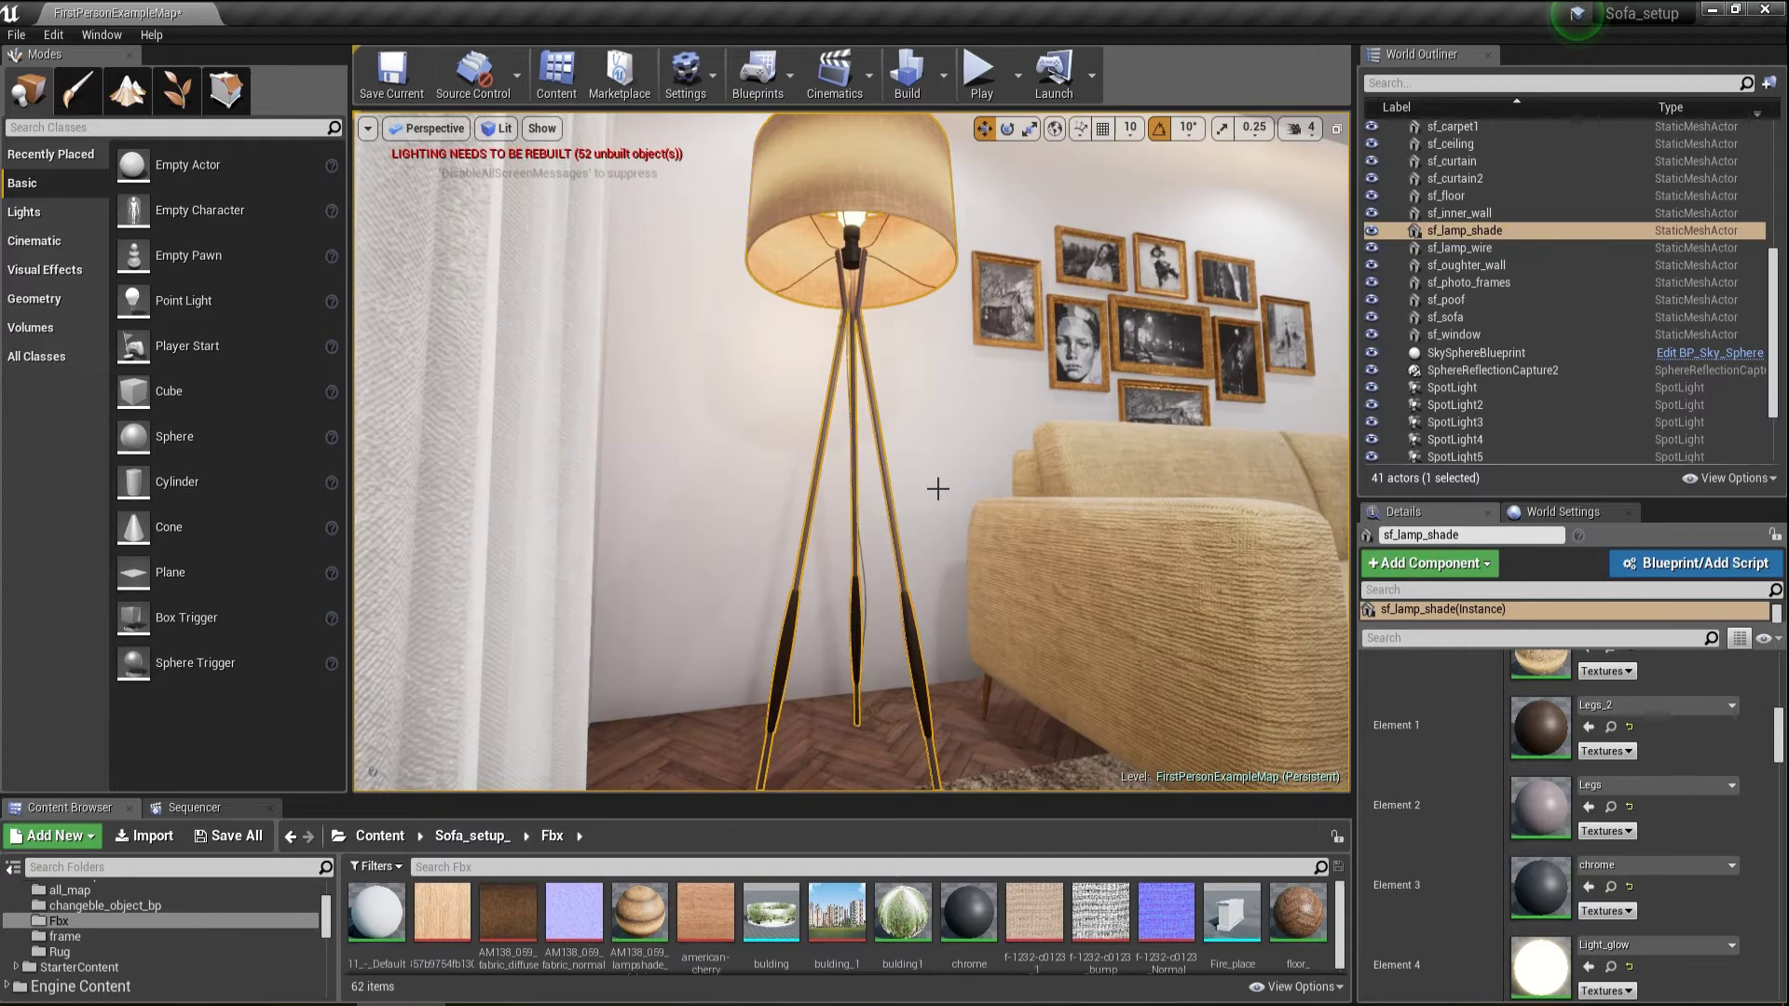
scroll(978, 501, up, 2)
scroll(988, 504, up, 1)
scroll(987, 504, down, 3)
right_drag(923, 491, 906, 513)
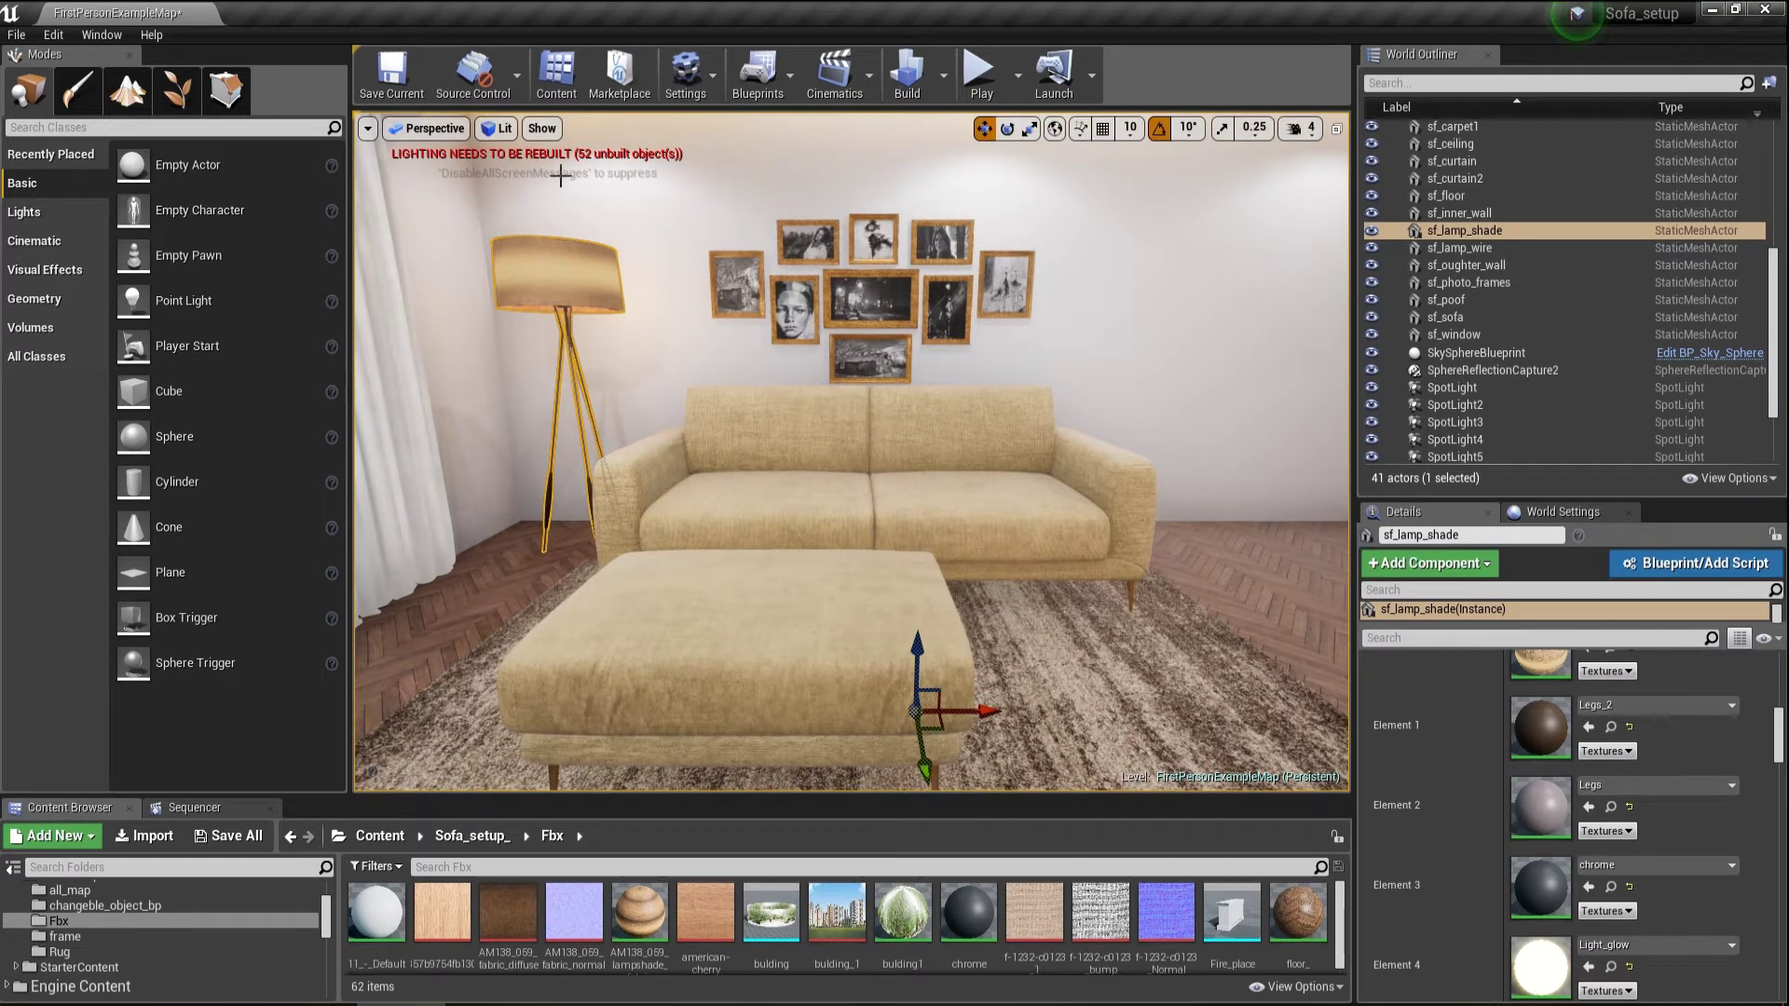
right_drag(699, 296, 657, 265)
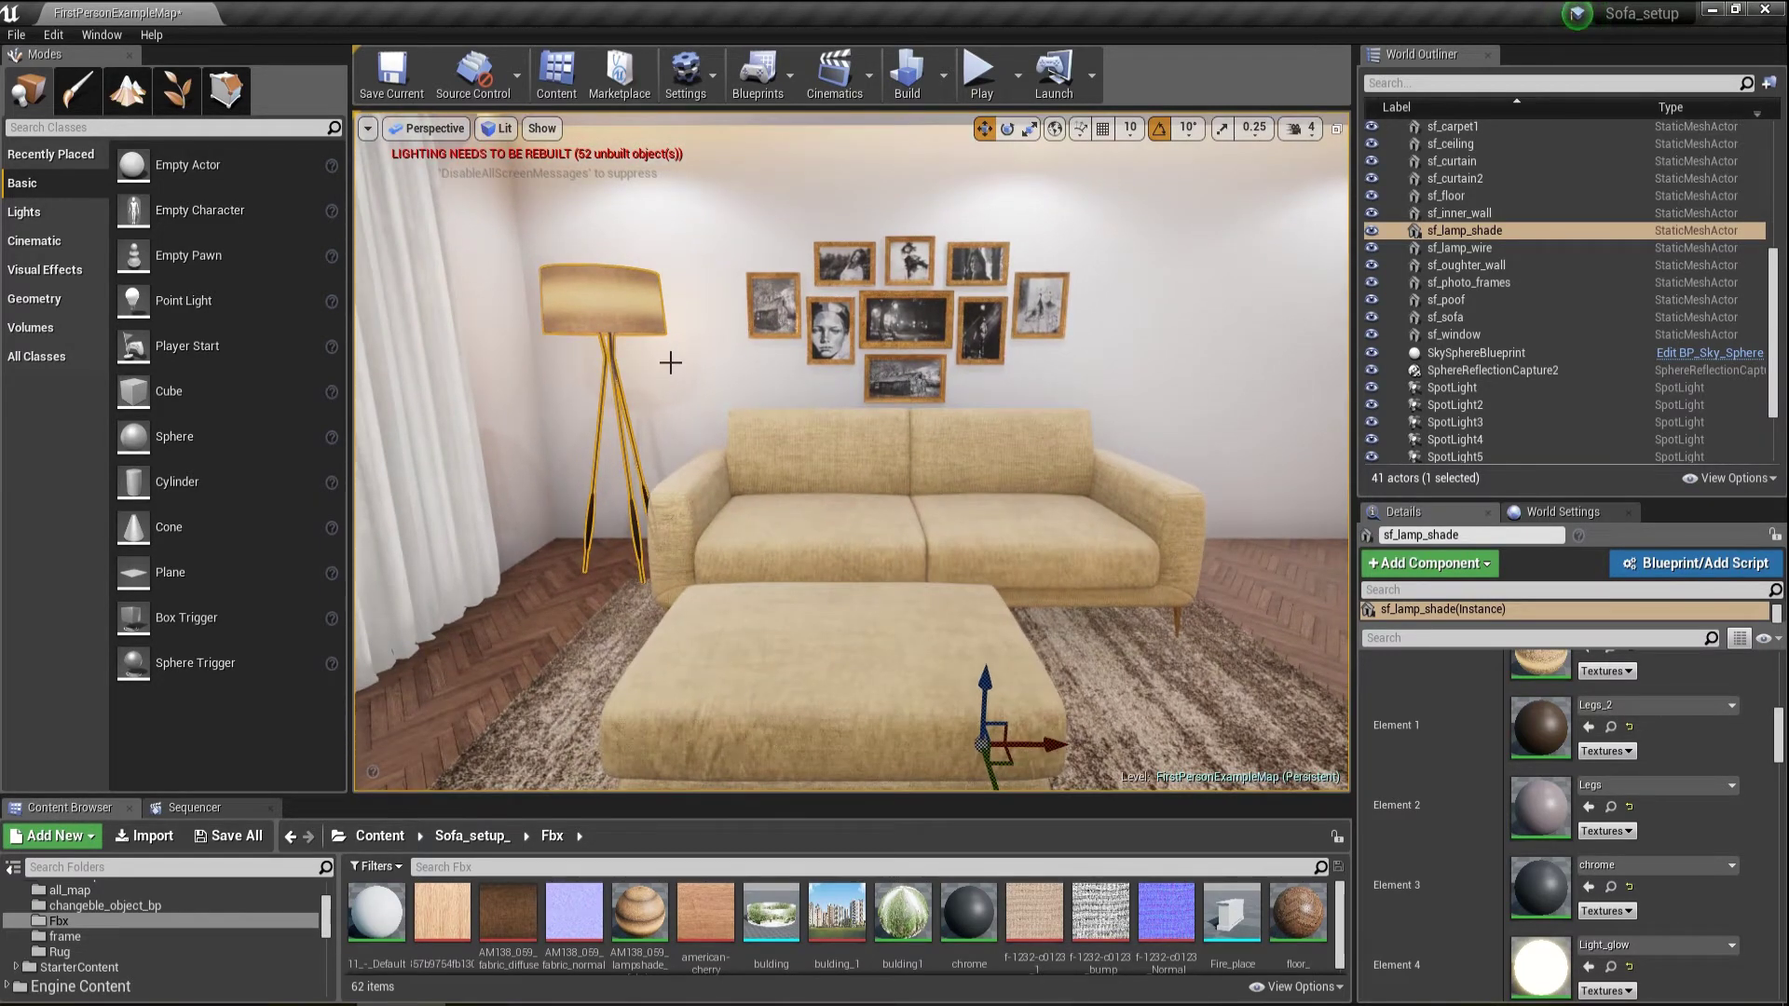
right_drag(670, 364, 756, 468)
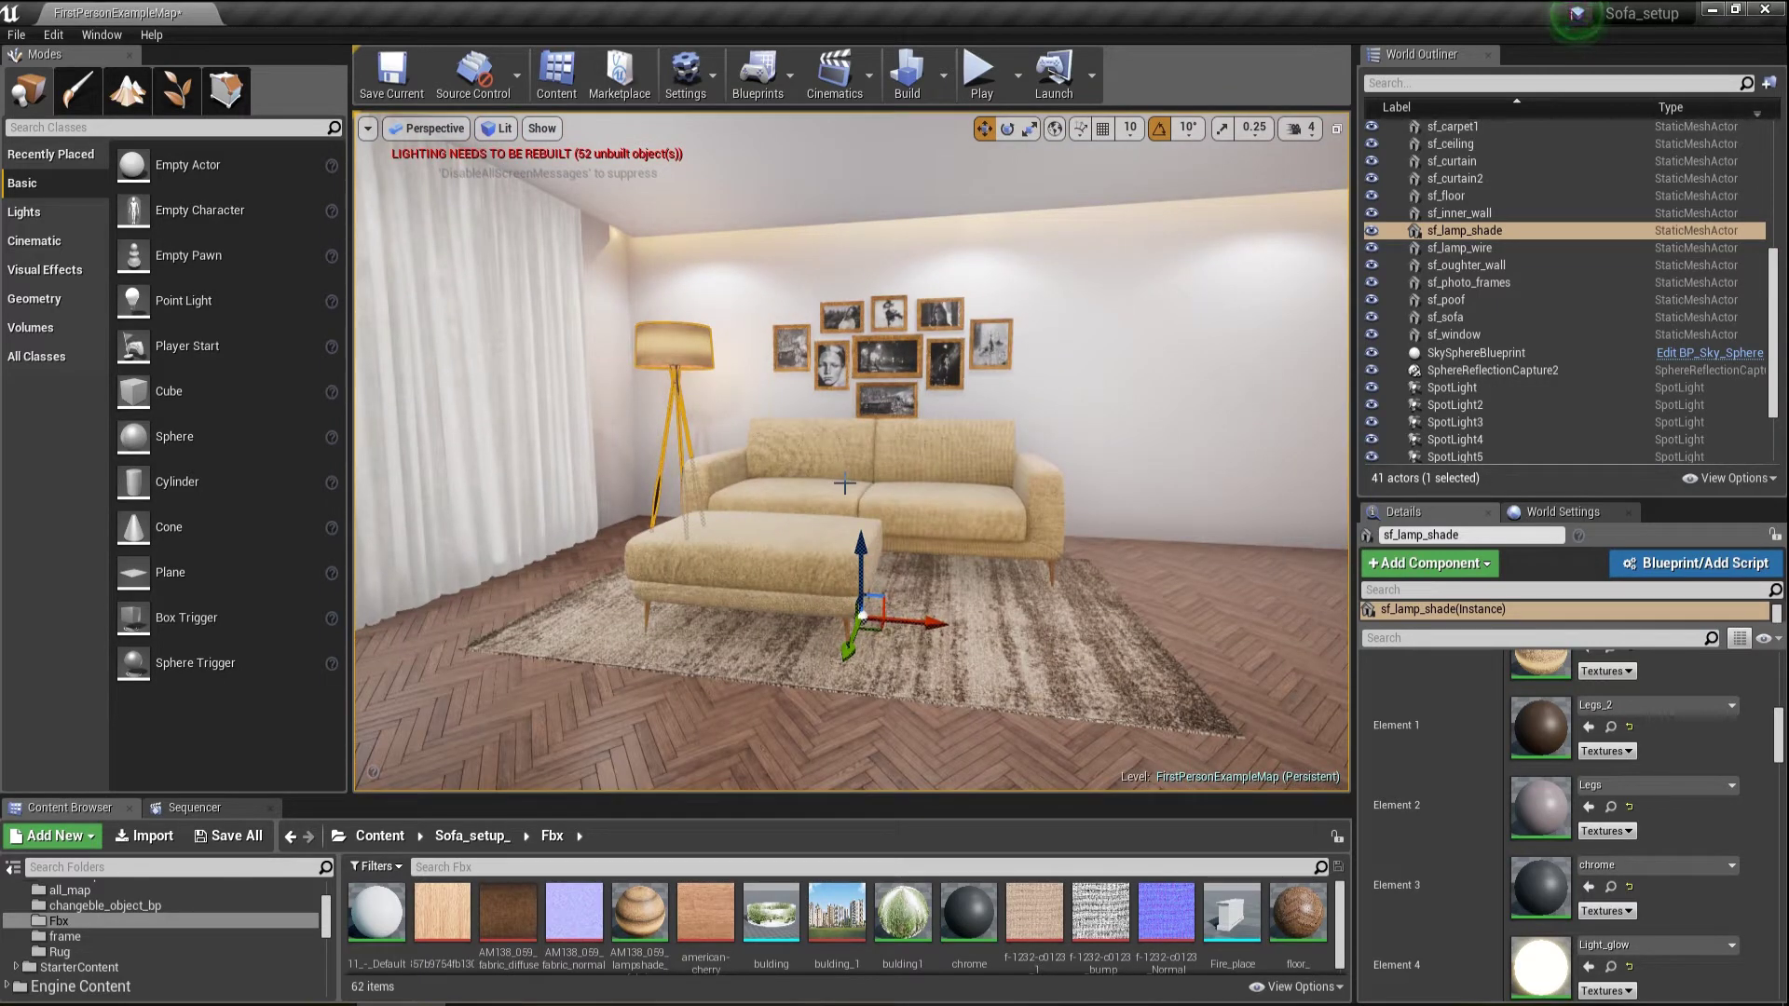
right_drag(790, 445, 797, 405)
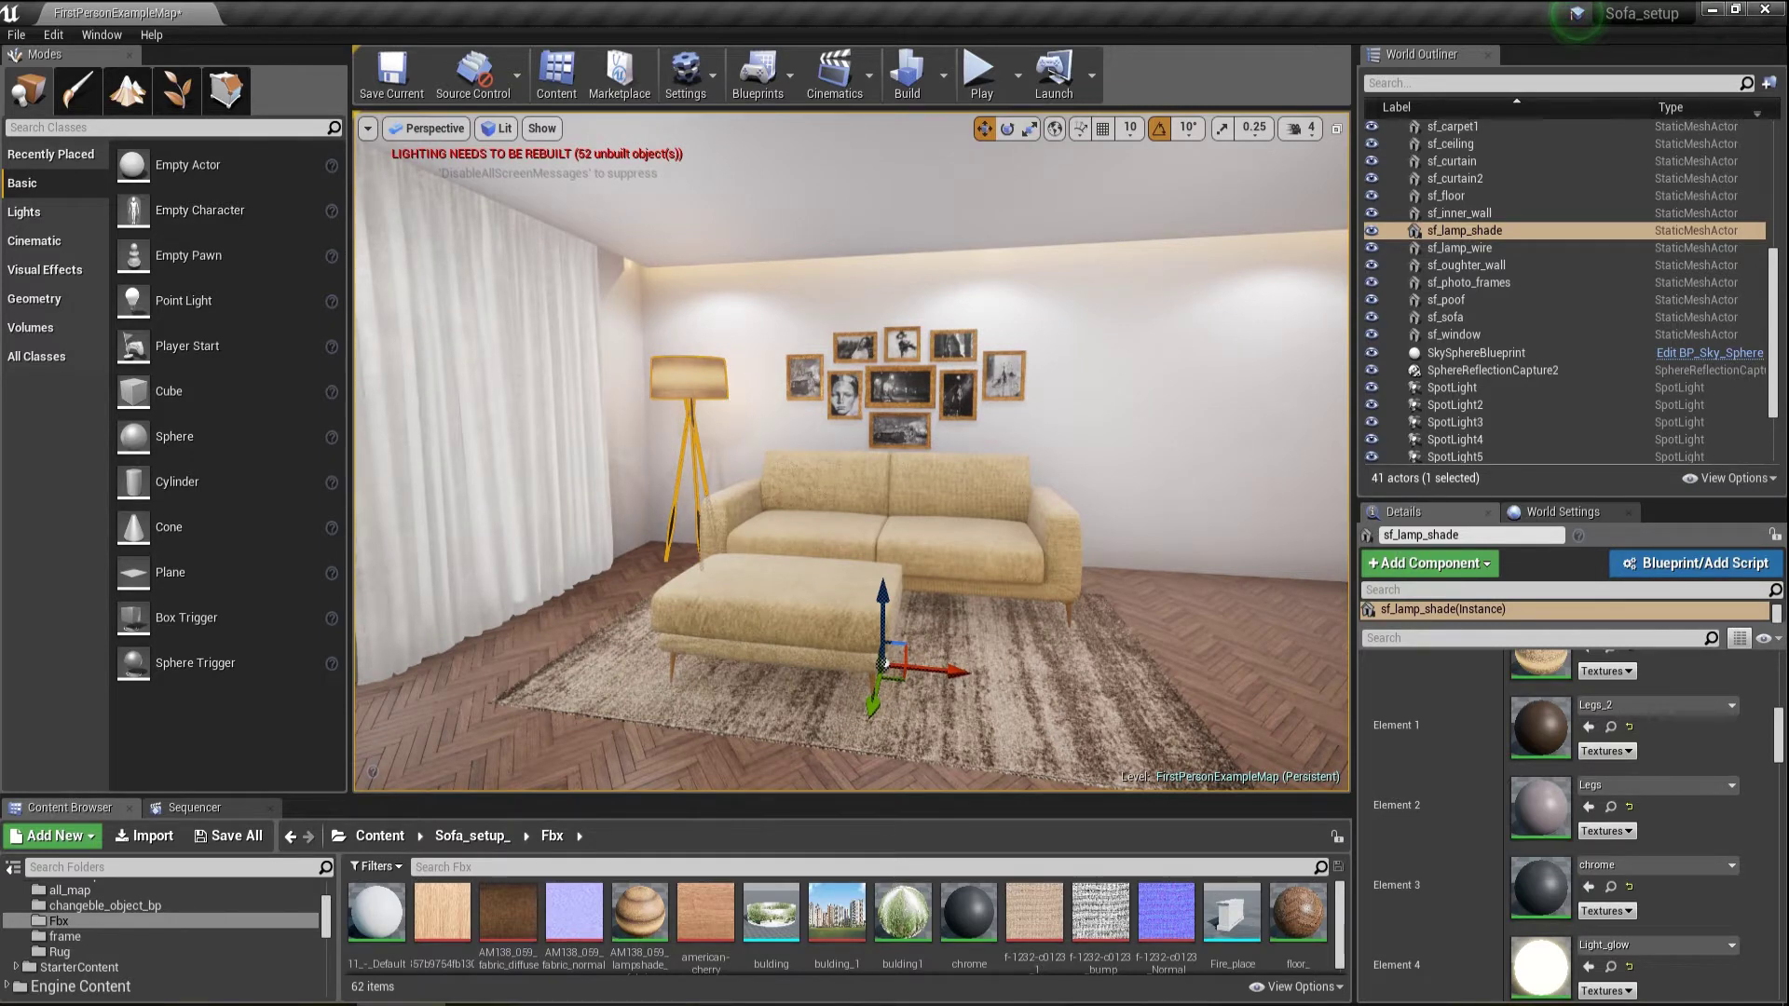
right_drag(839, 447, 811, 448)
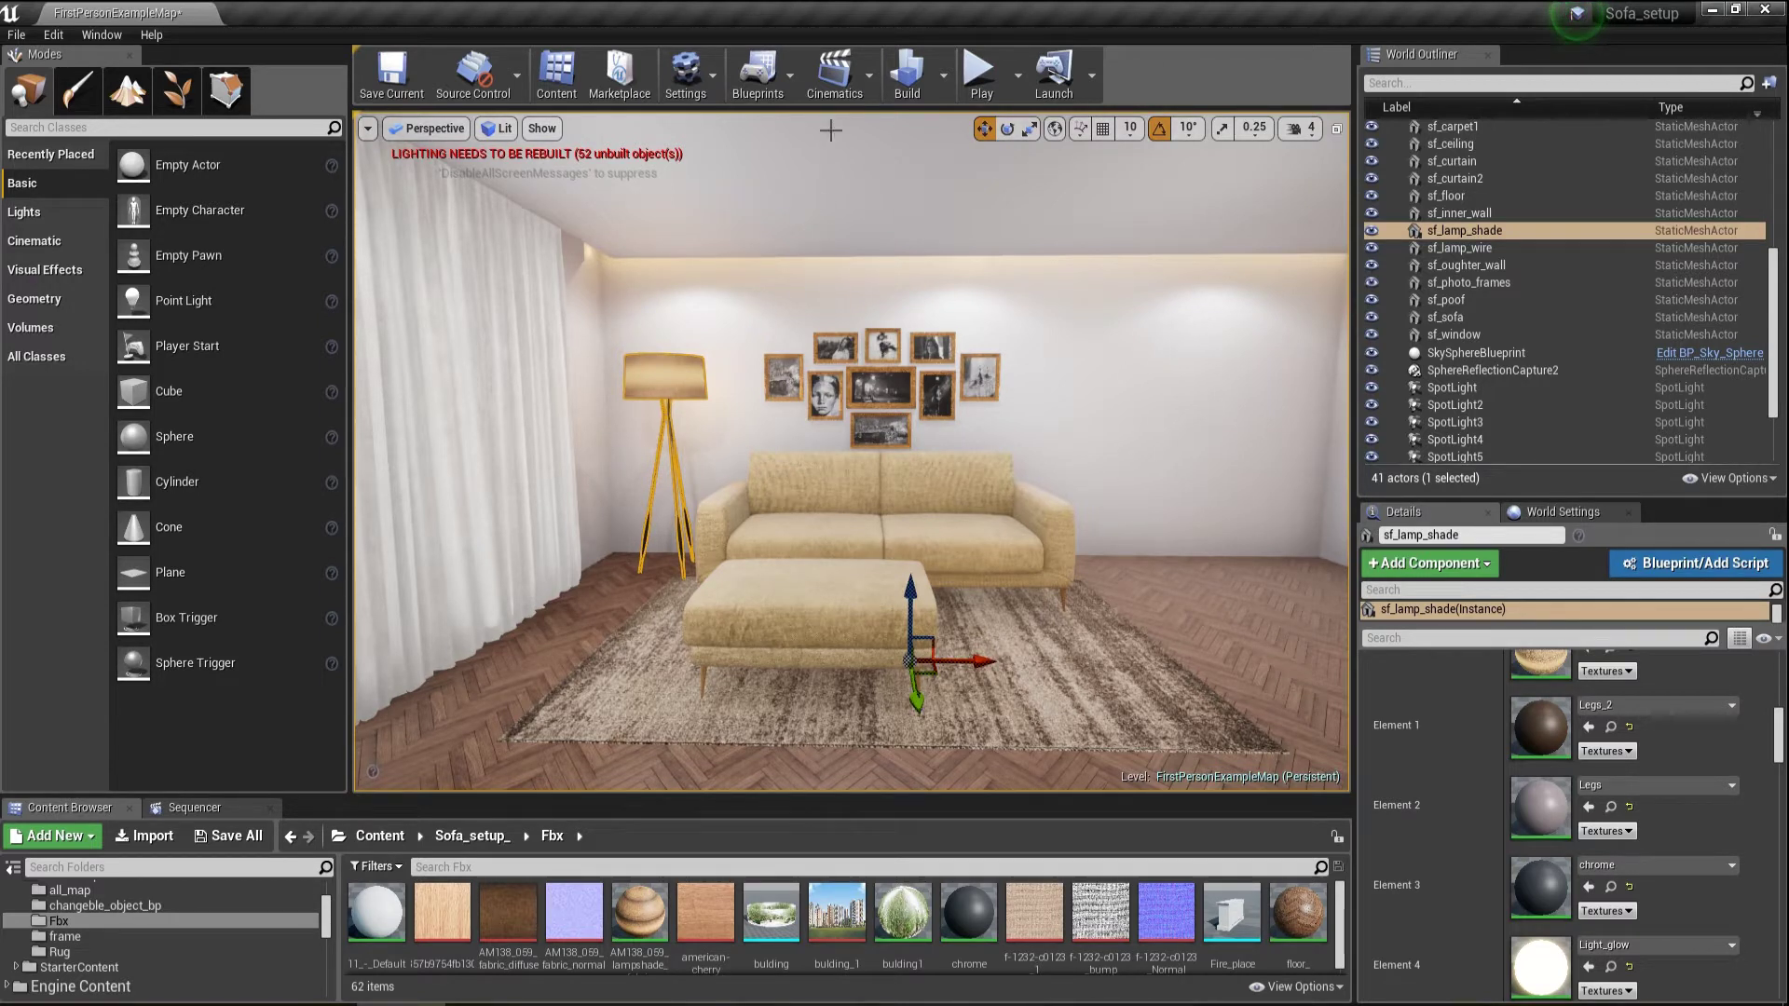
- Open the Level Blueprint, then reposition and enlarge its editor window
click(771, 88)
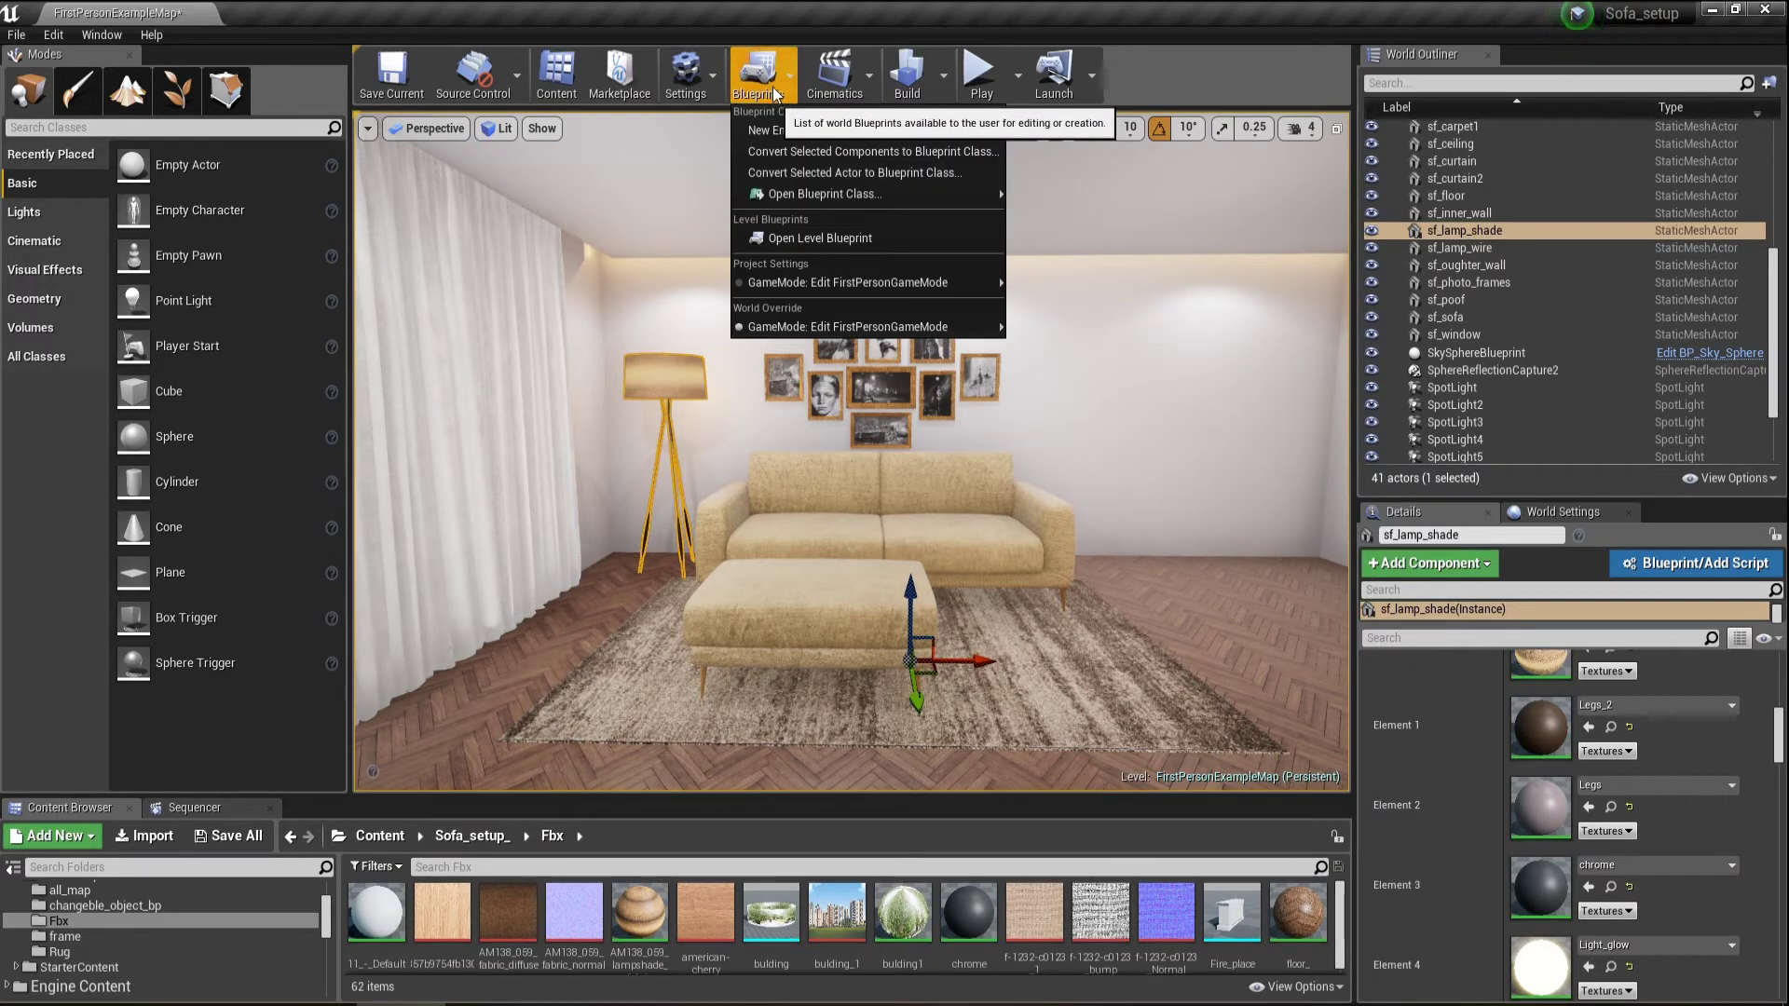
click(850, 235)
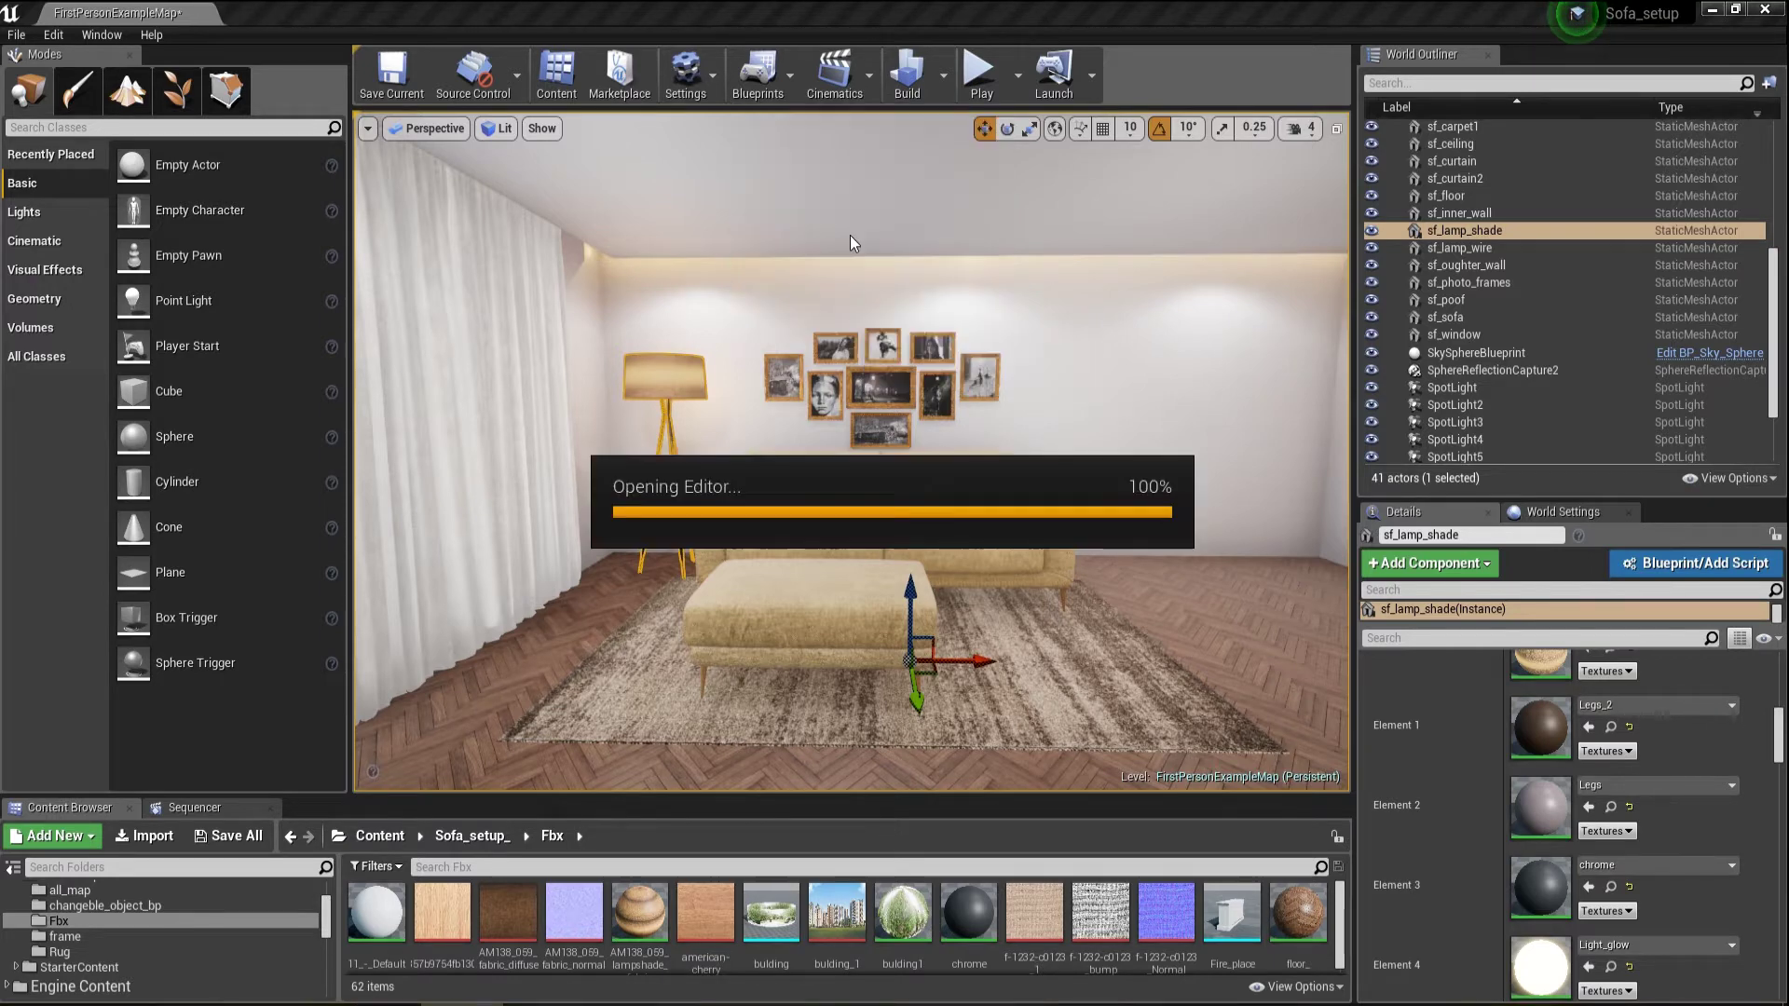
drag(1049, 283, 938, 138)
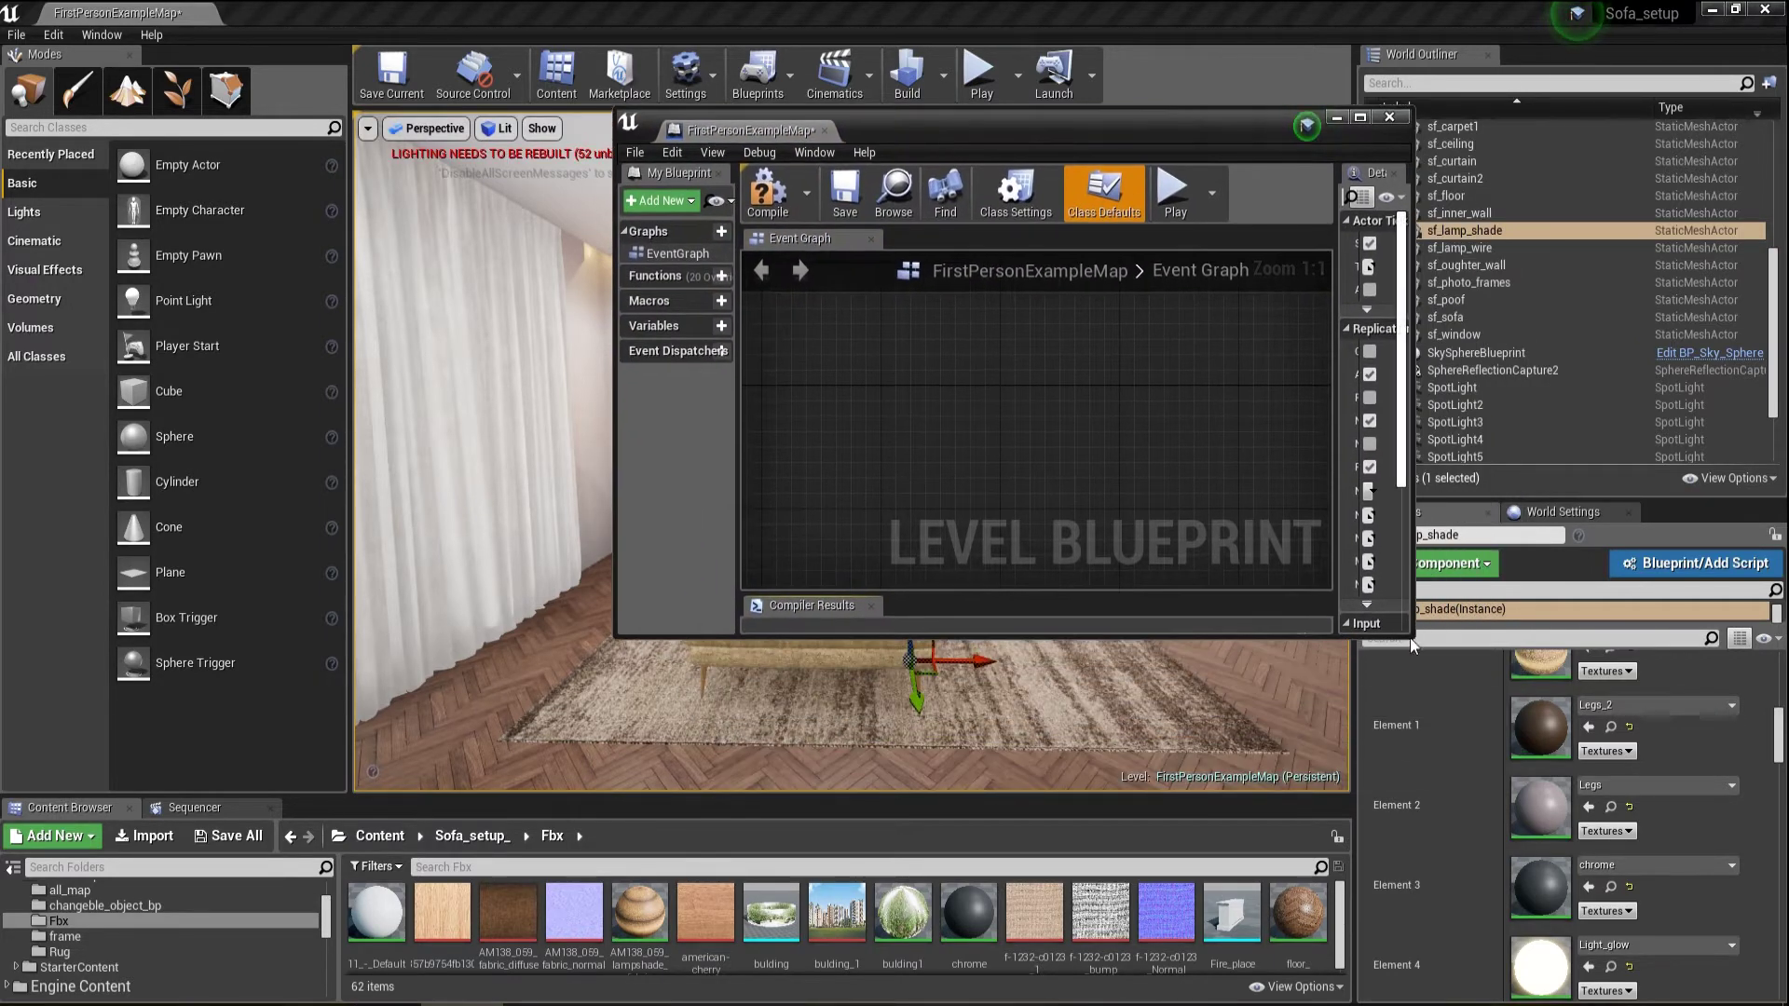
drag(1411, 639, 1513, 762)
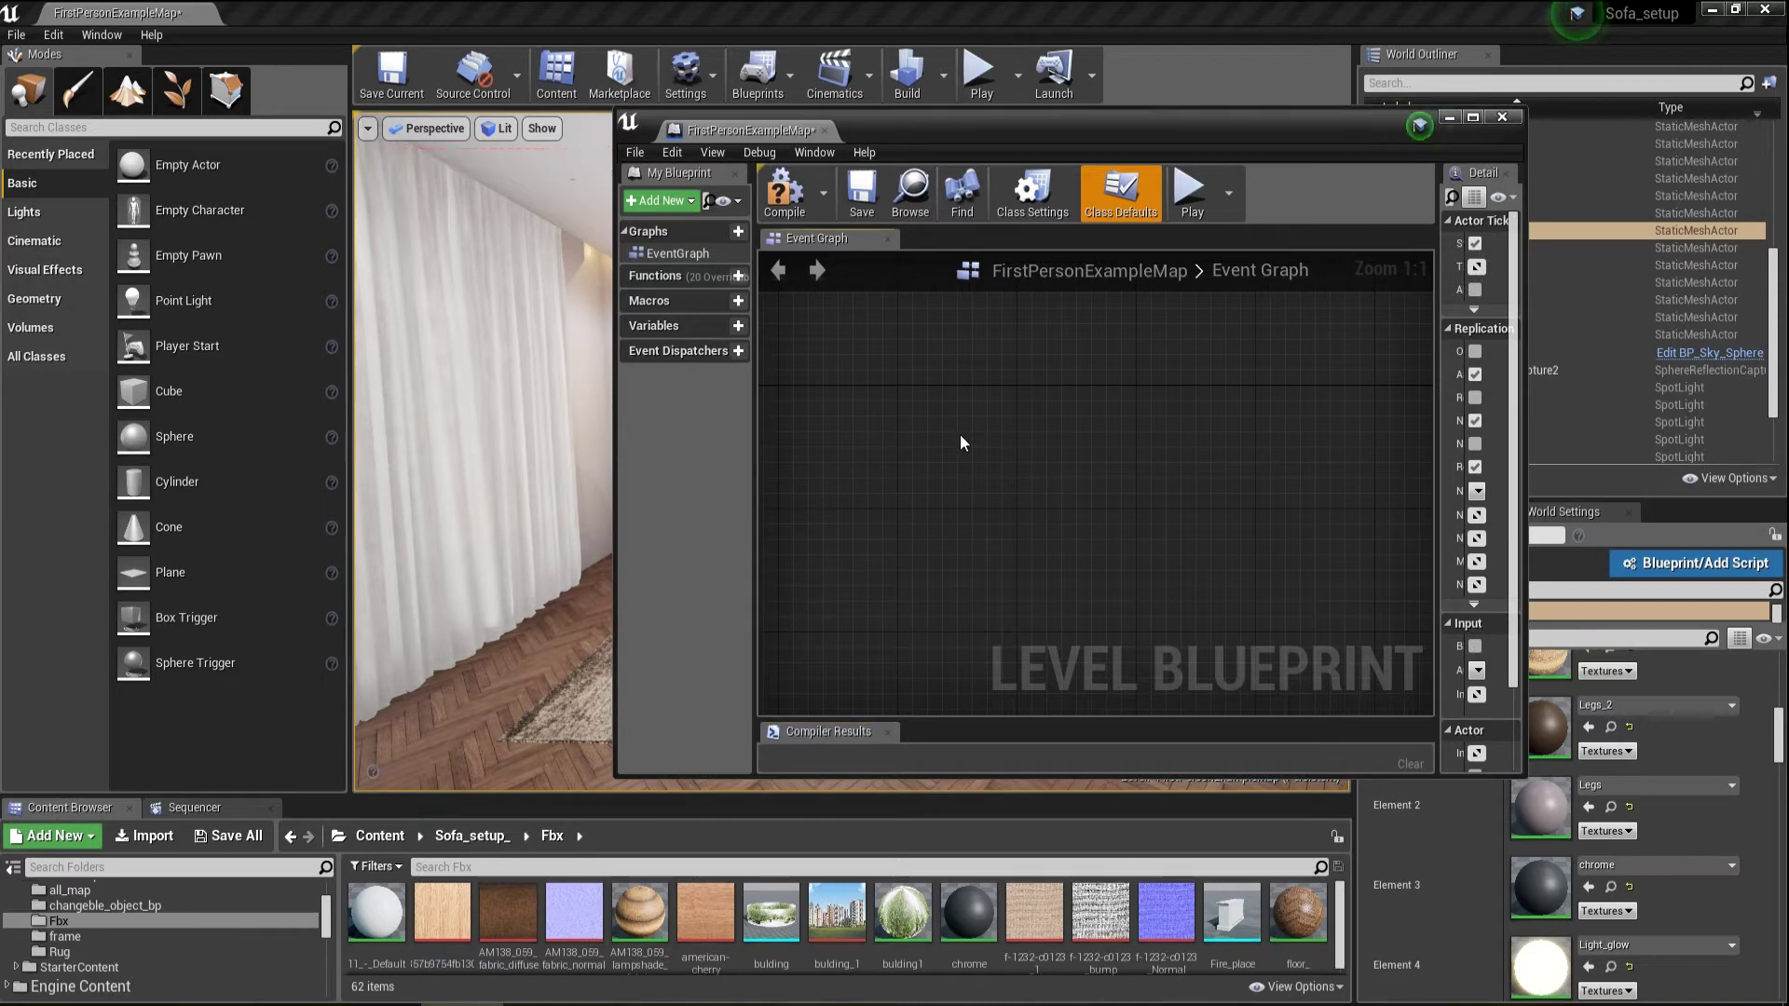
- Add an Event BeginPlay node and pull a new execution wire from it
right_click(939, 419)
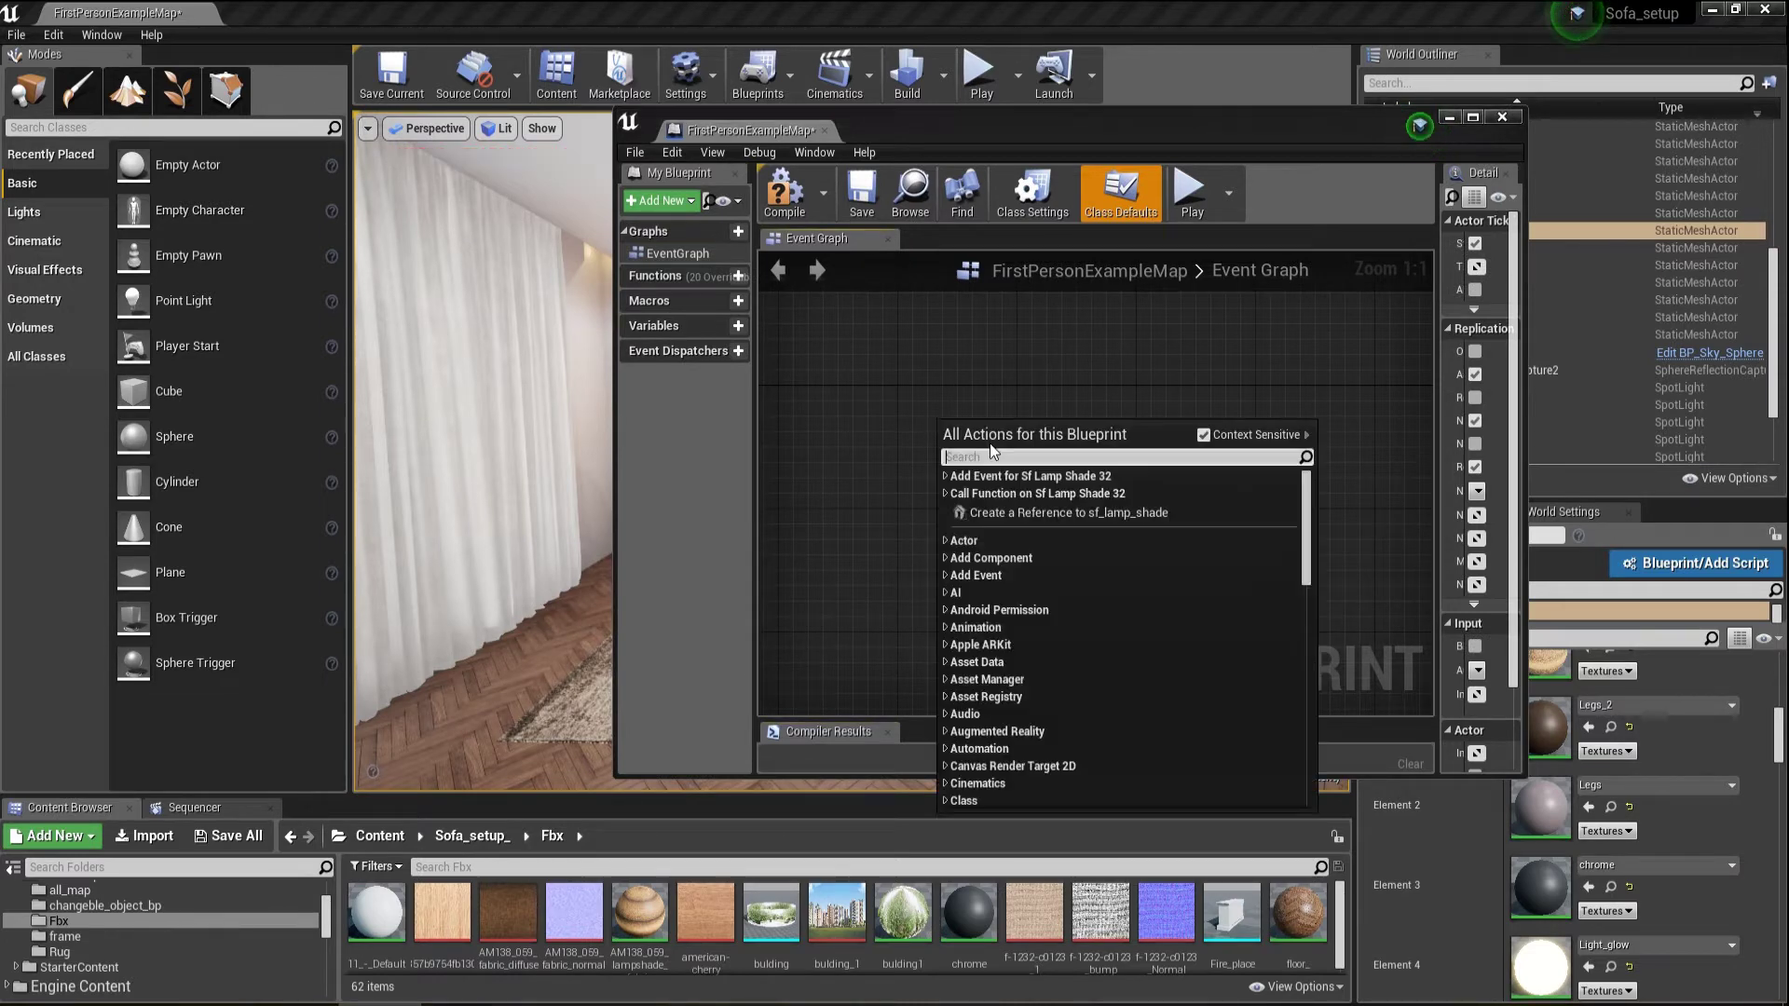
text(ev)
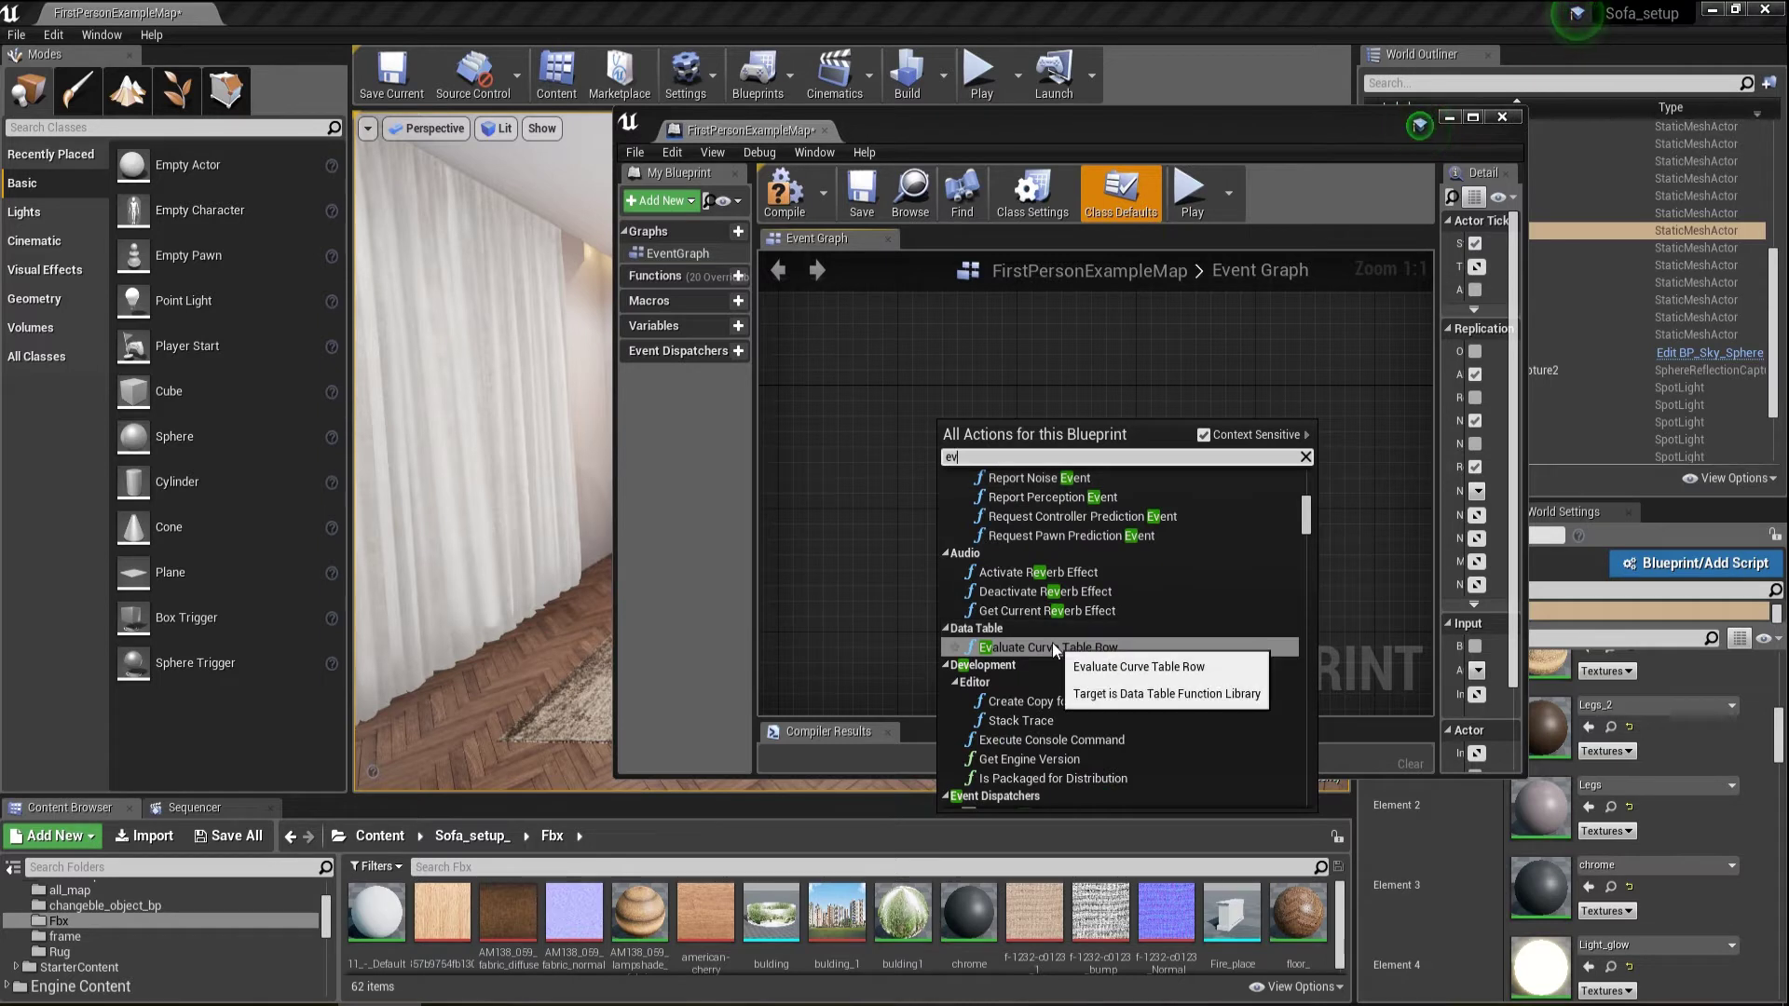
text(en)
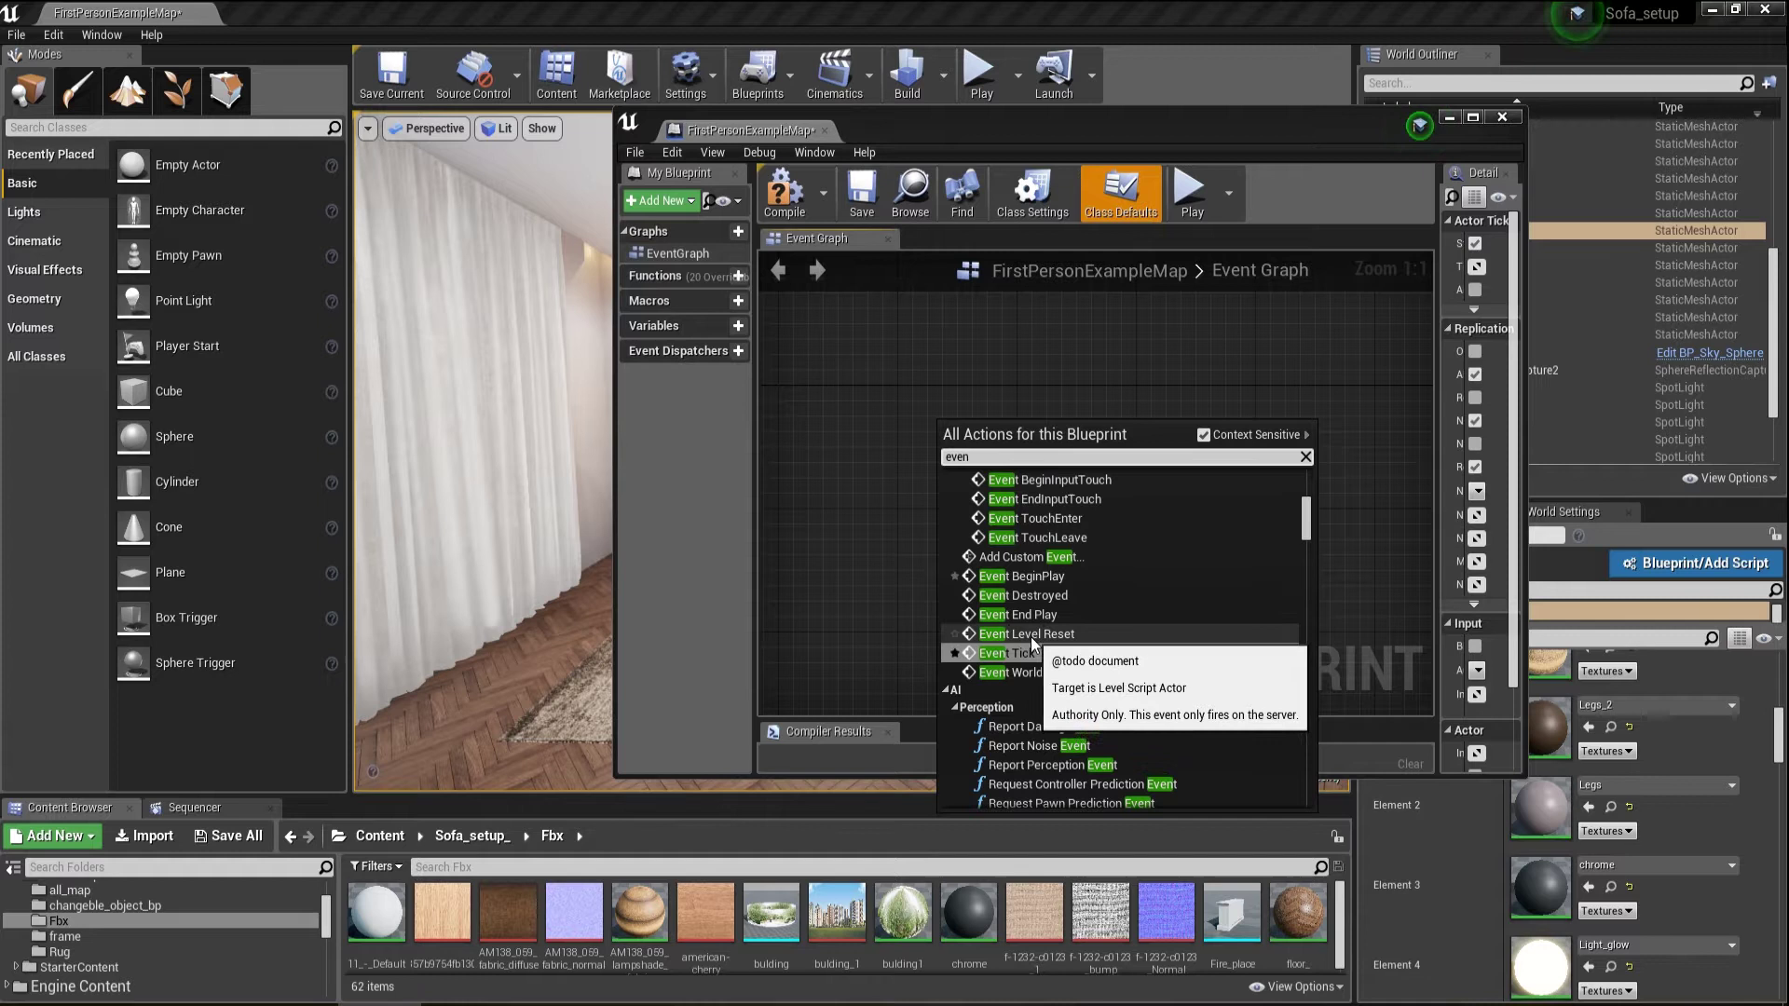
click(1021, 576)
mouse_move(1027, 423)
mouse_down()
mouse_move(980, 422)
mouse_move(1153, 448)
mouse_up()
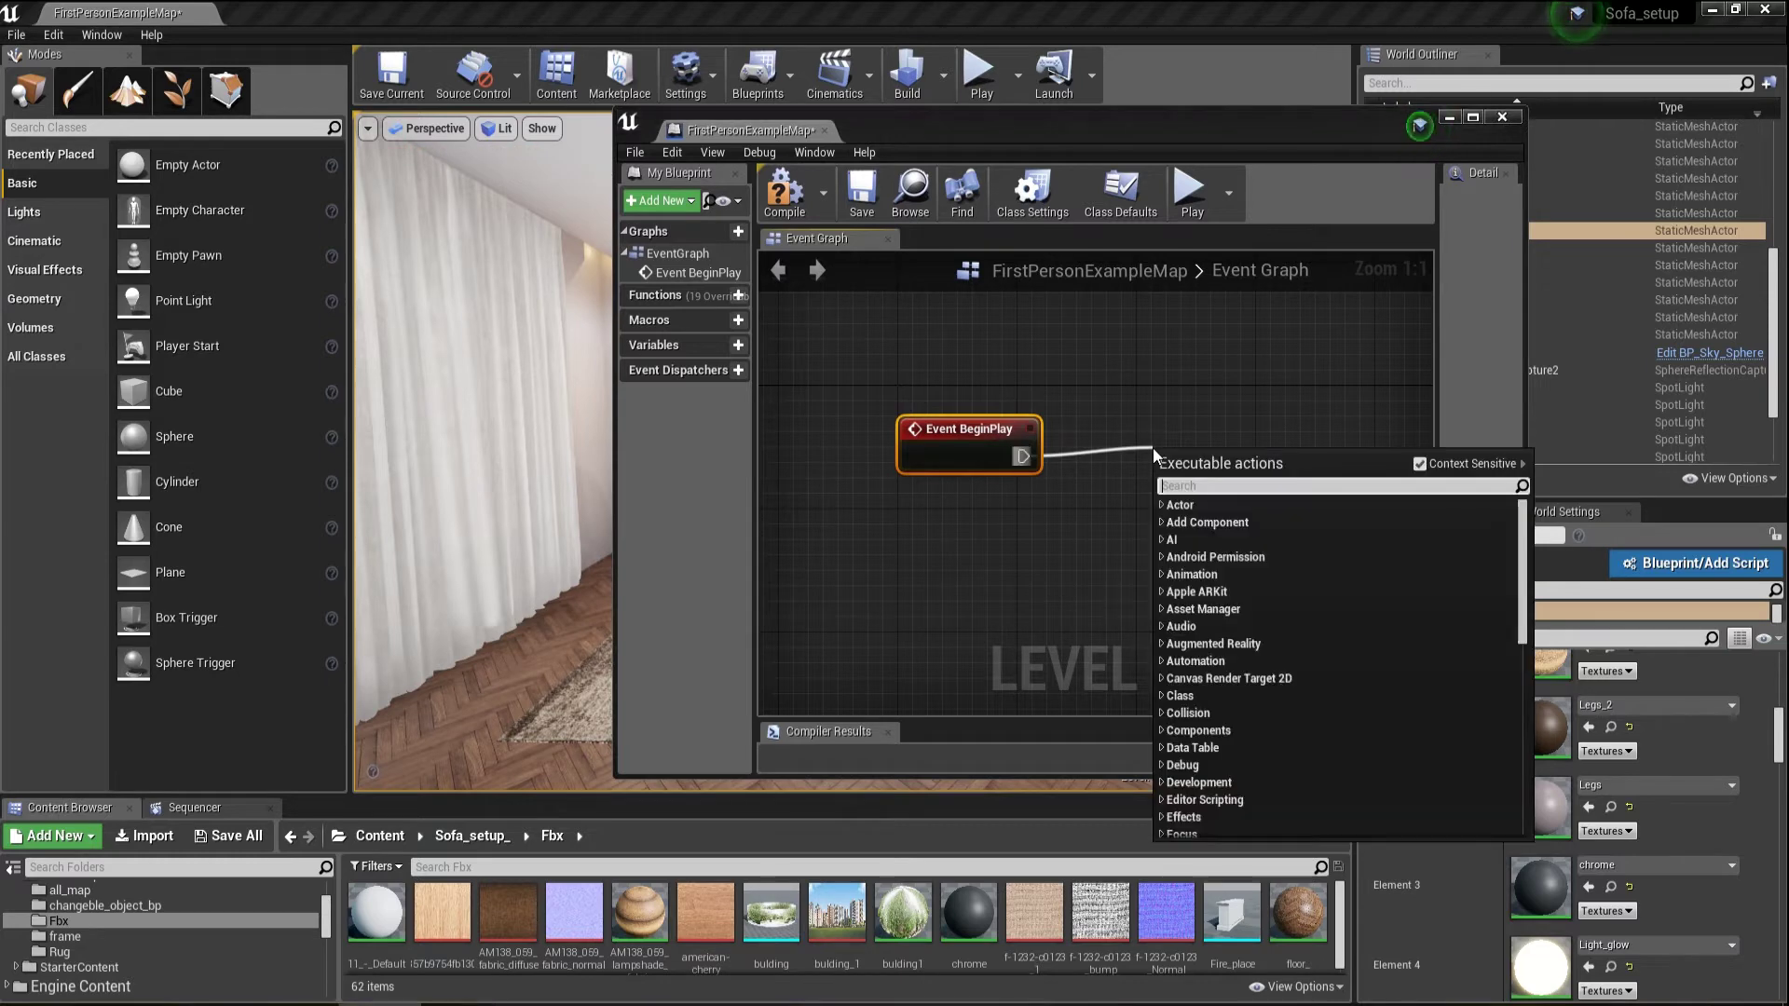
text(co)
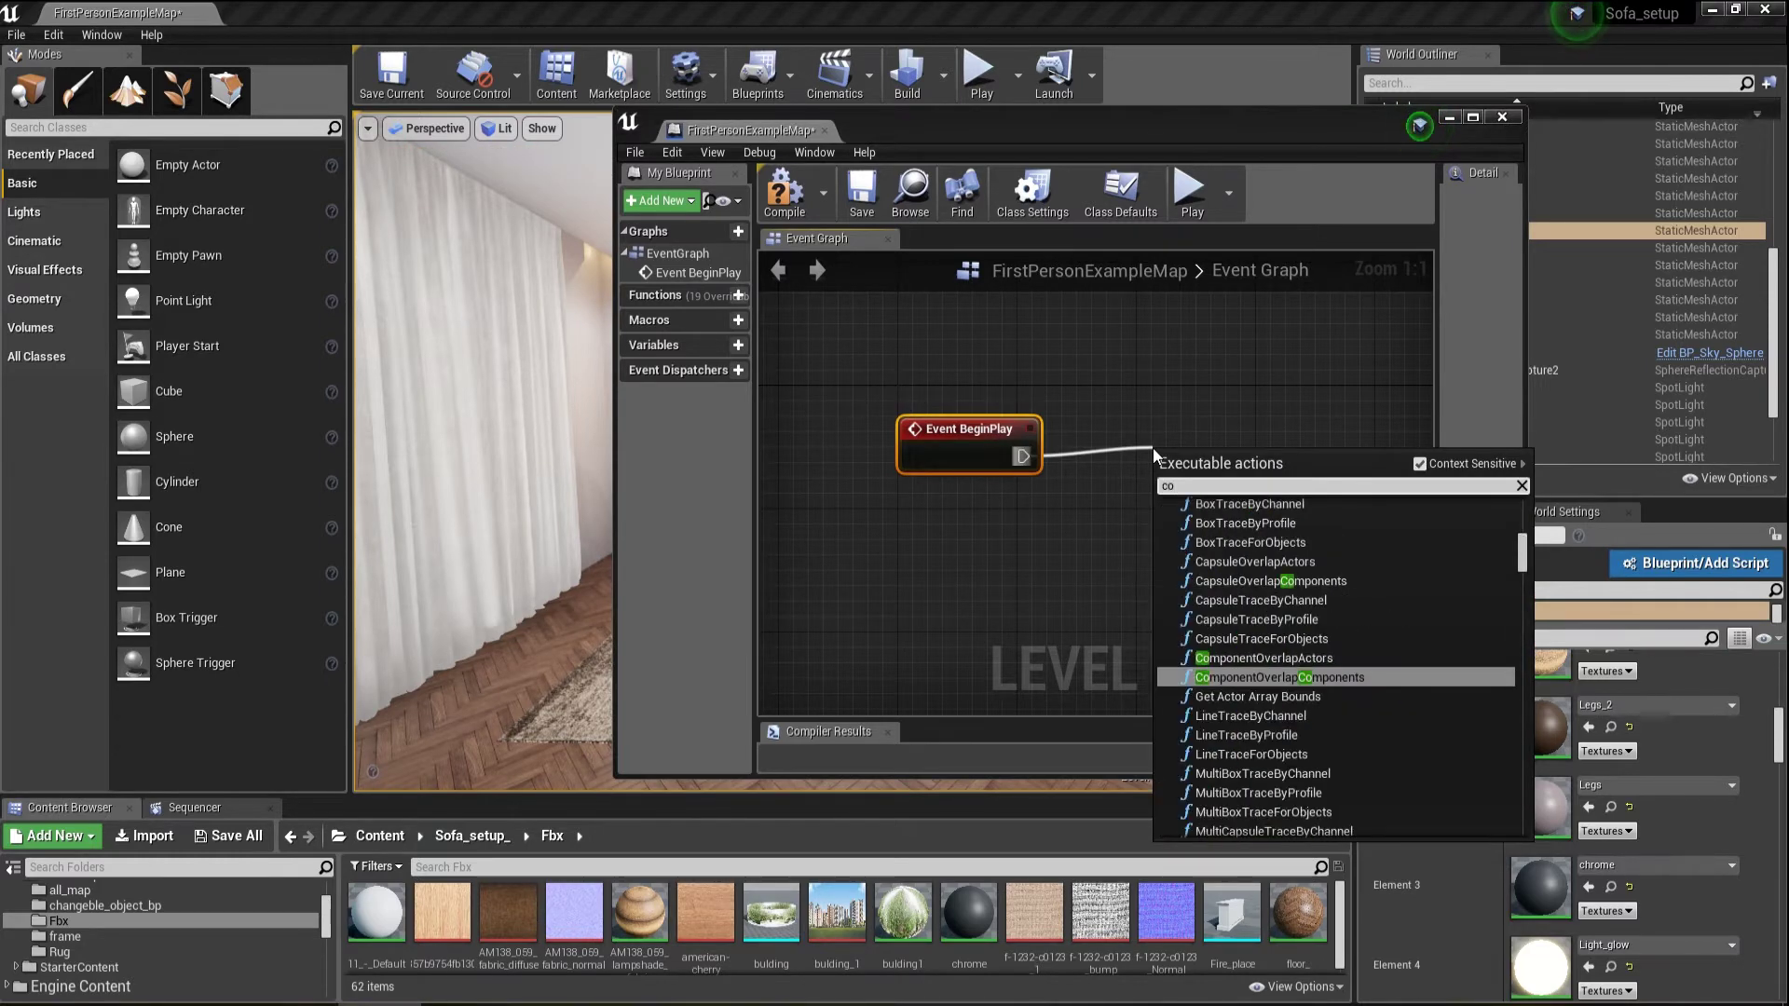
text(ns)
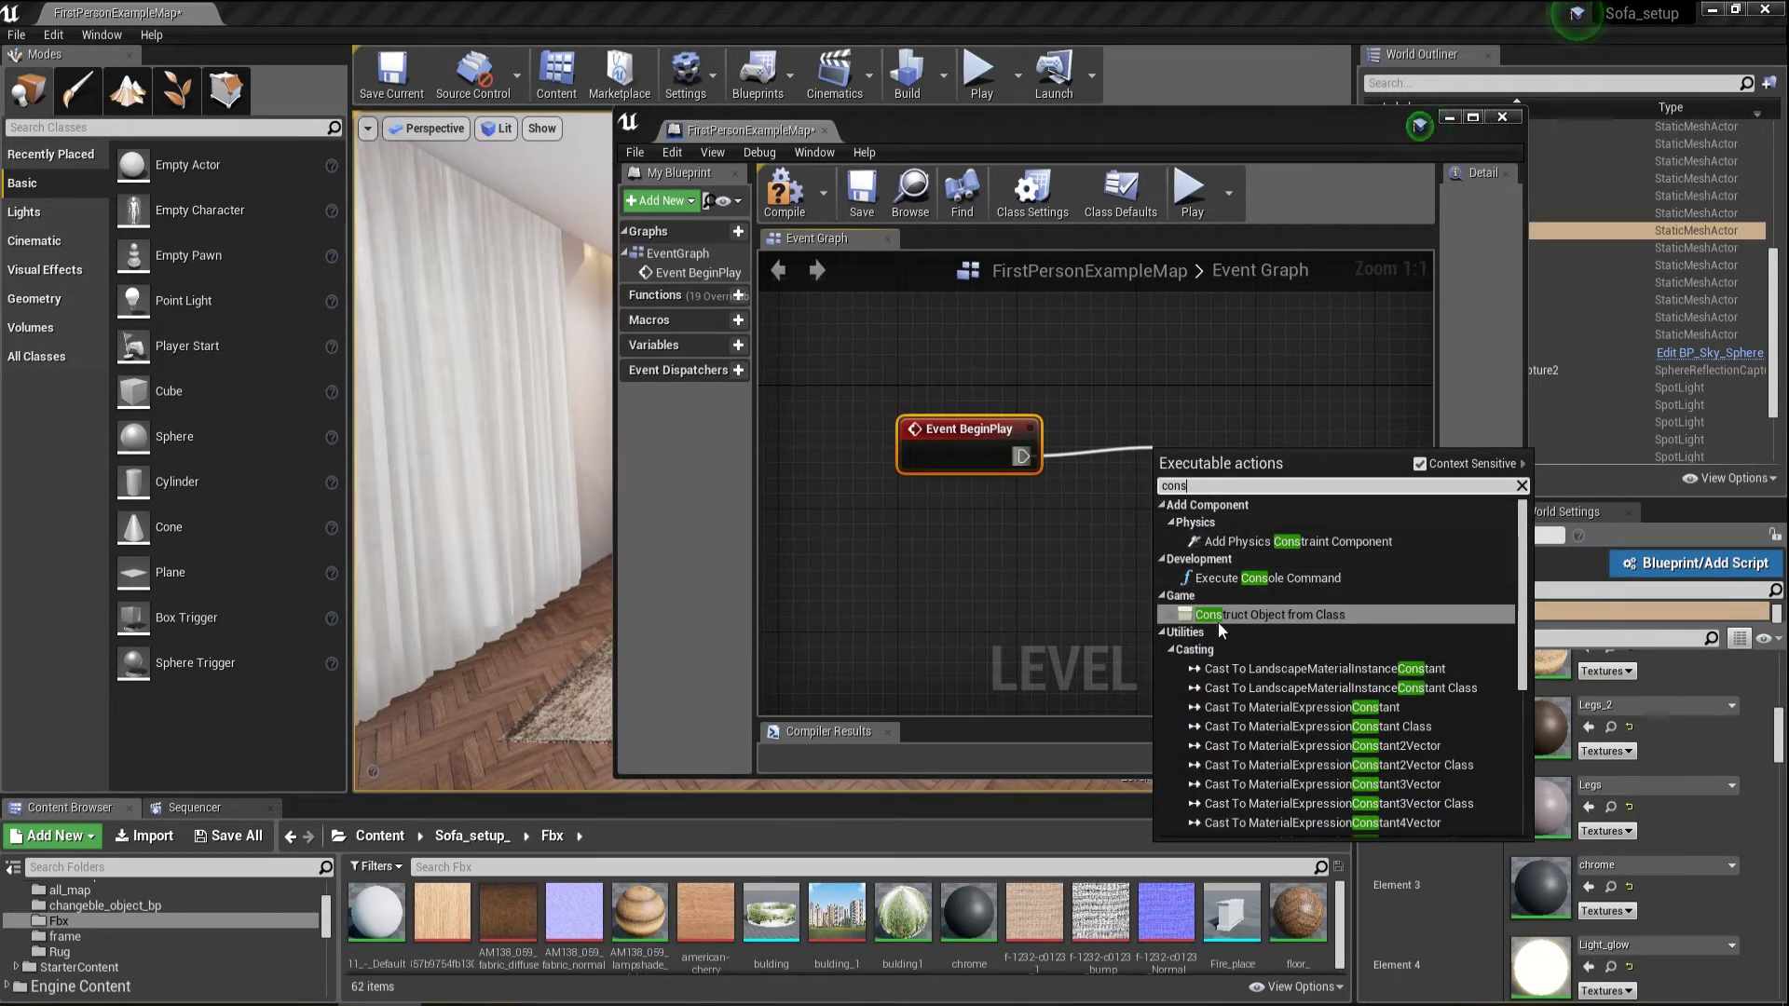
- Add Execute Console Command after BeginPlay with the command DisableAllScreenMessages
click(1246, 579)
right_drag(1122, 598, 996, 598)
click(1121, 484)
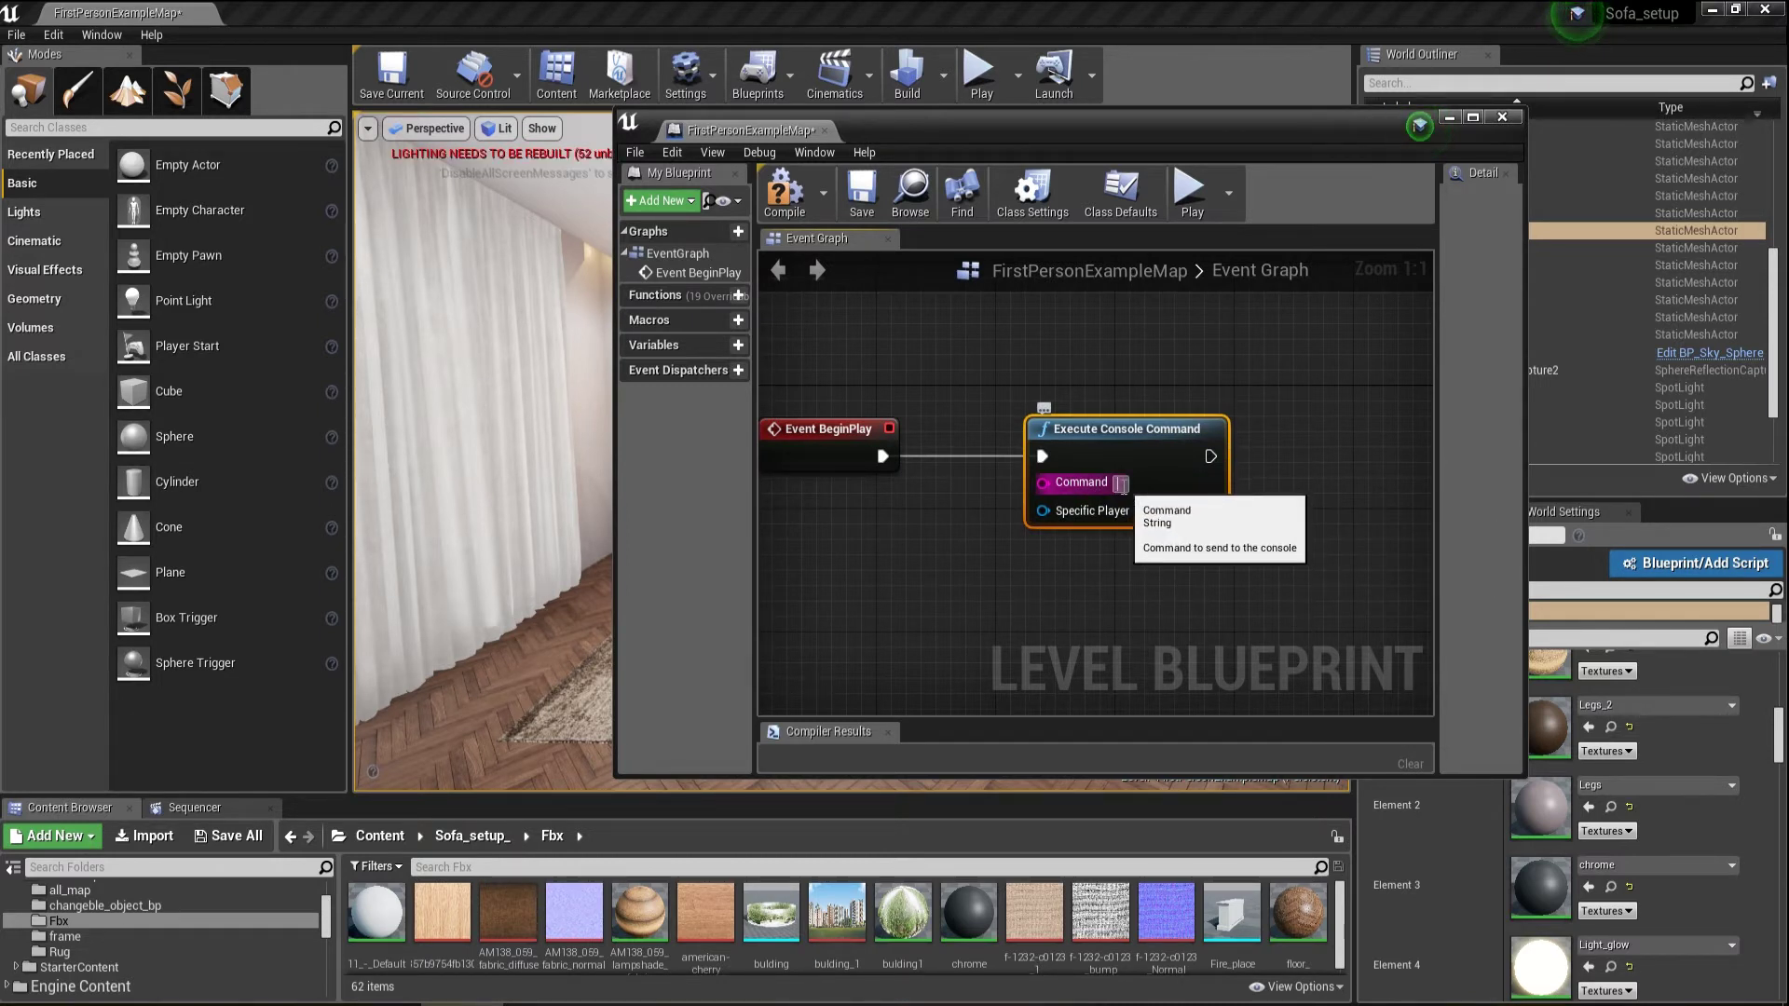
click(1122, 484)
text(DisableAllScreenMessages)
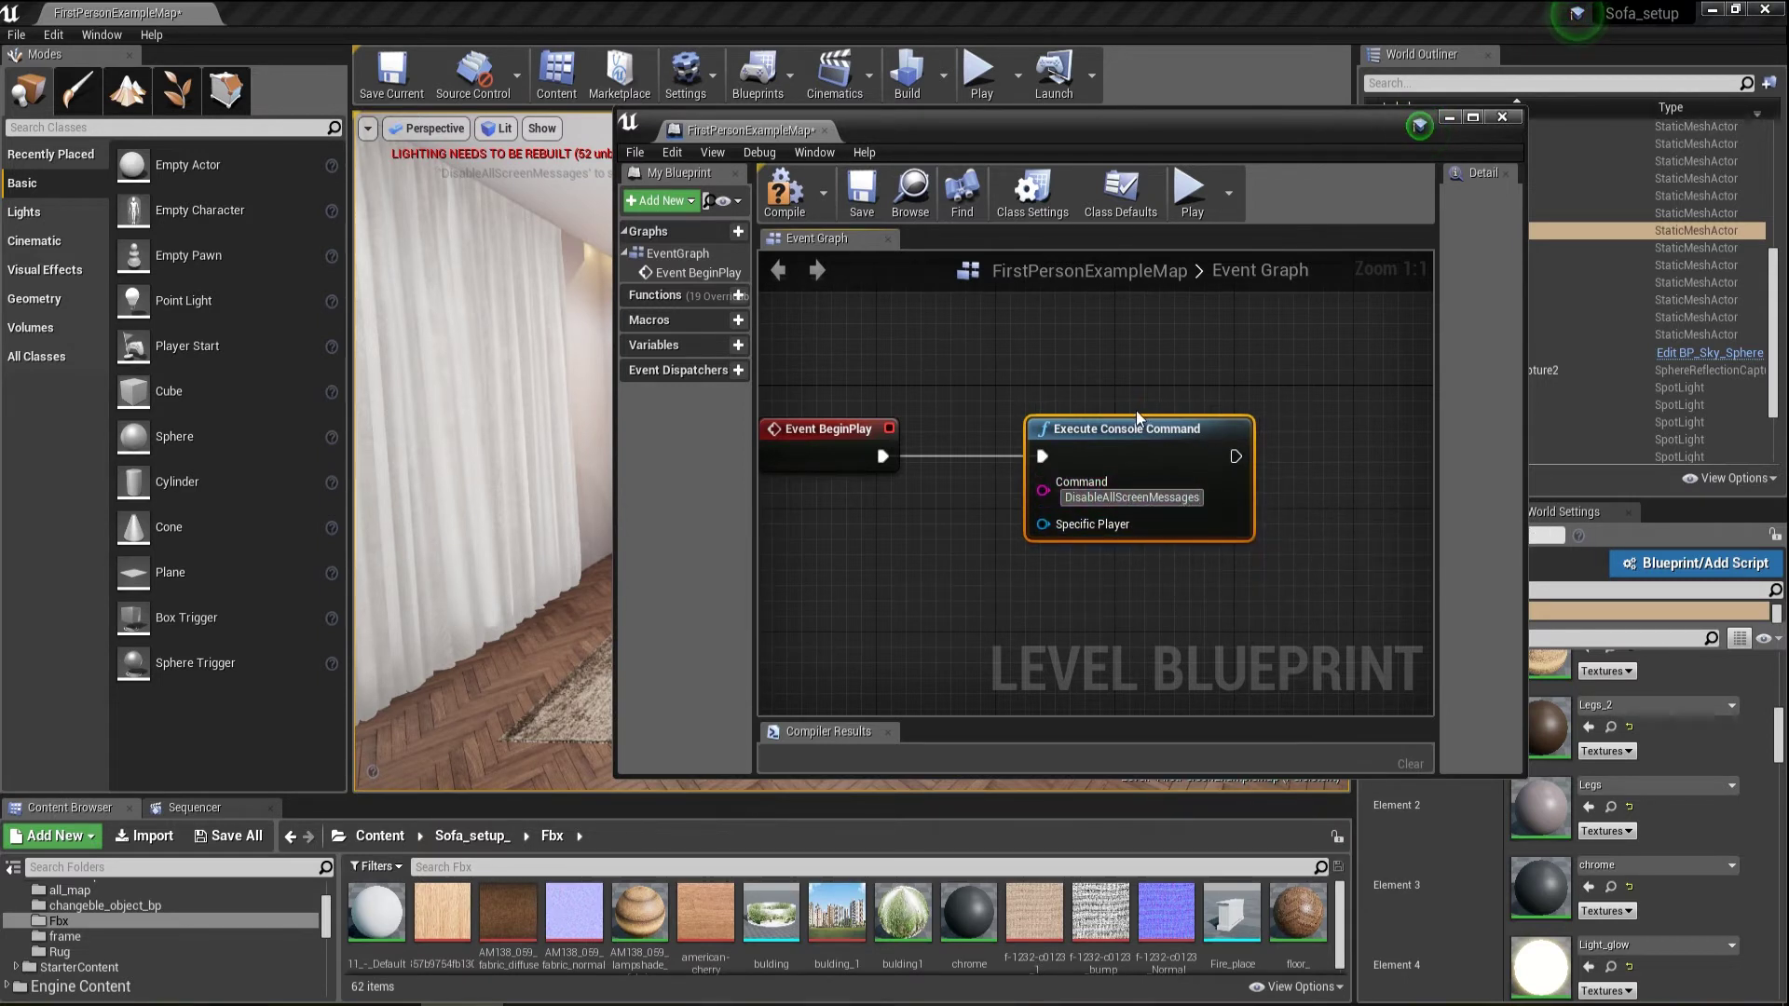
drag(1119, 428, 1134, 429)
click(1026, 571)
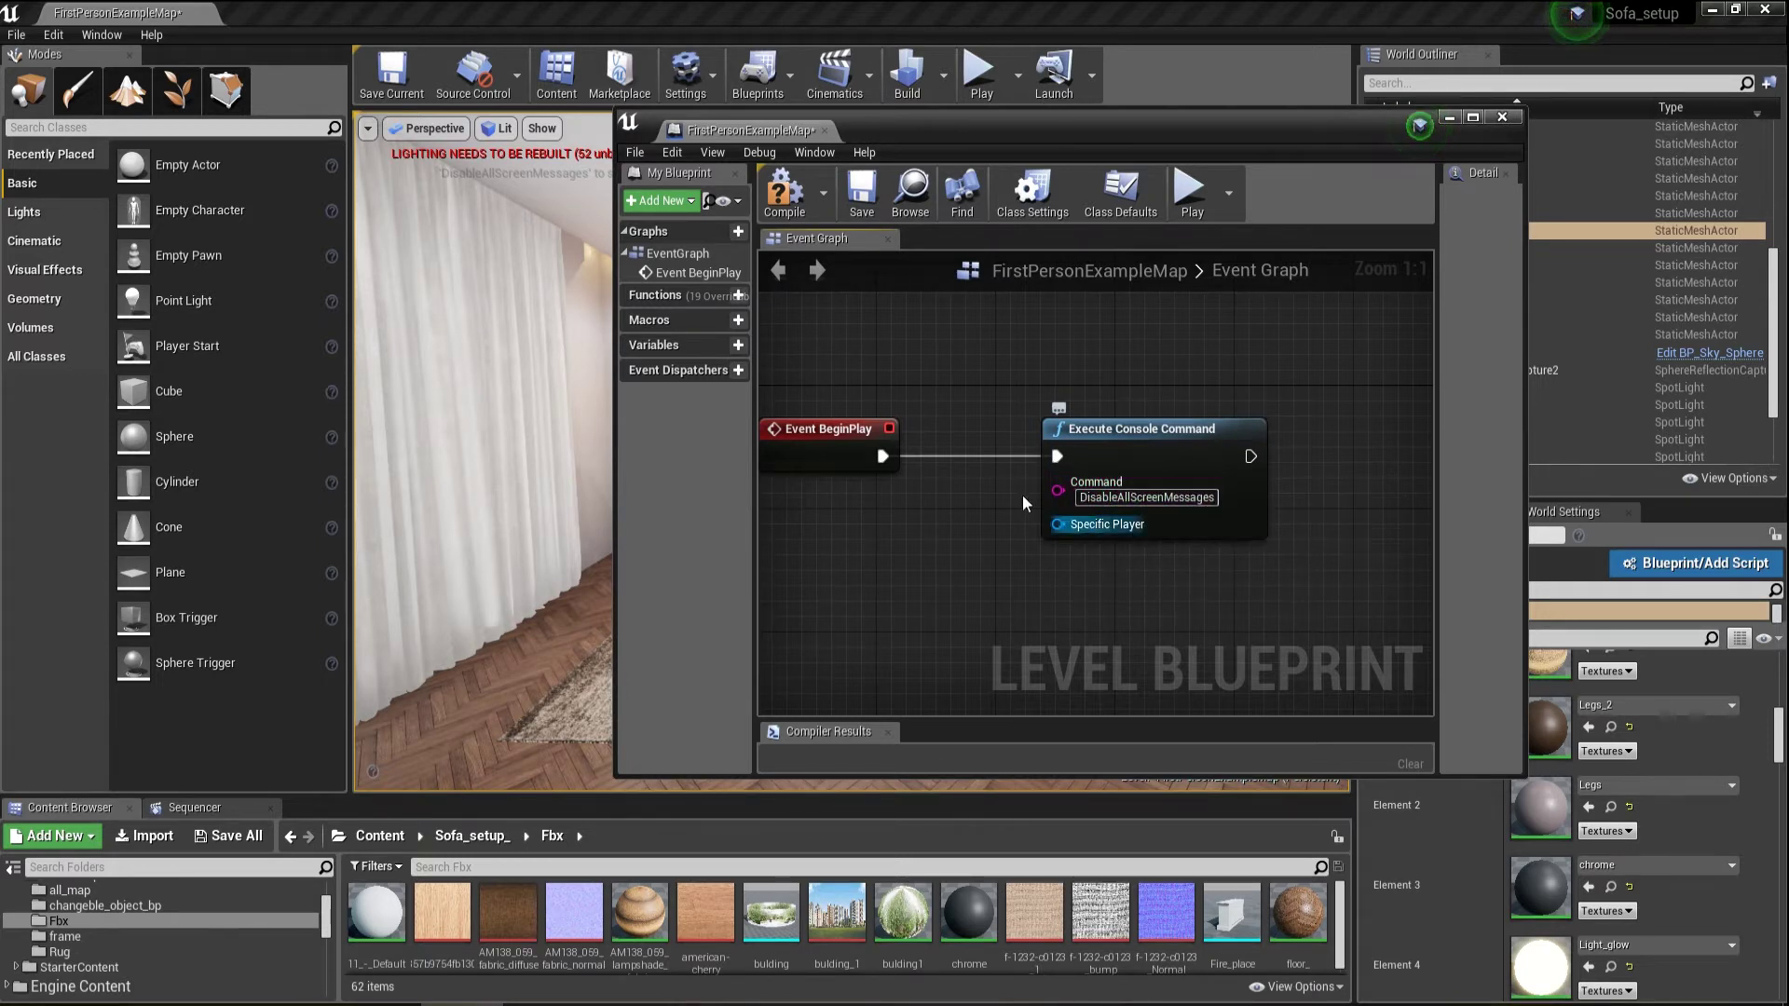
- Compile the level blueprint with F7, save the level, and close the editor
key(F7)
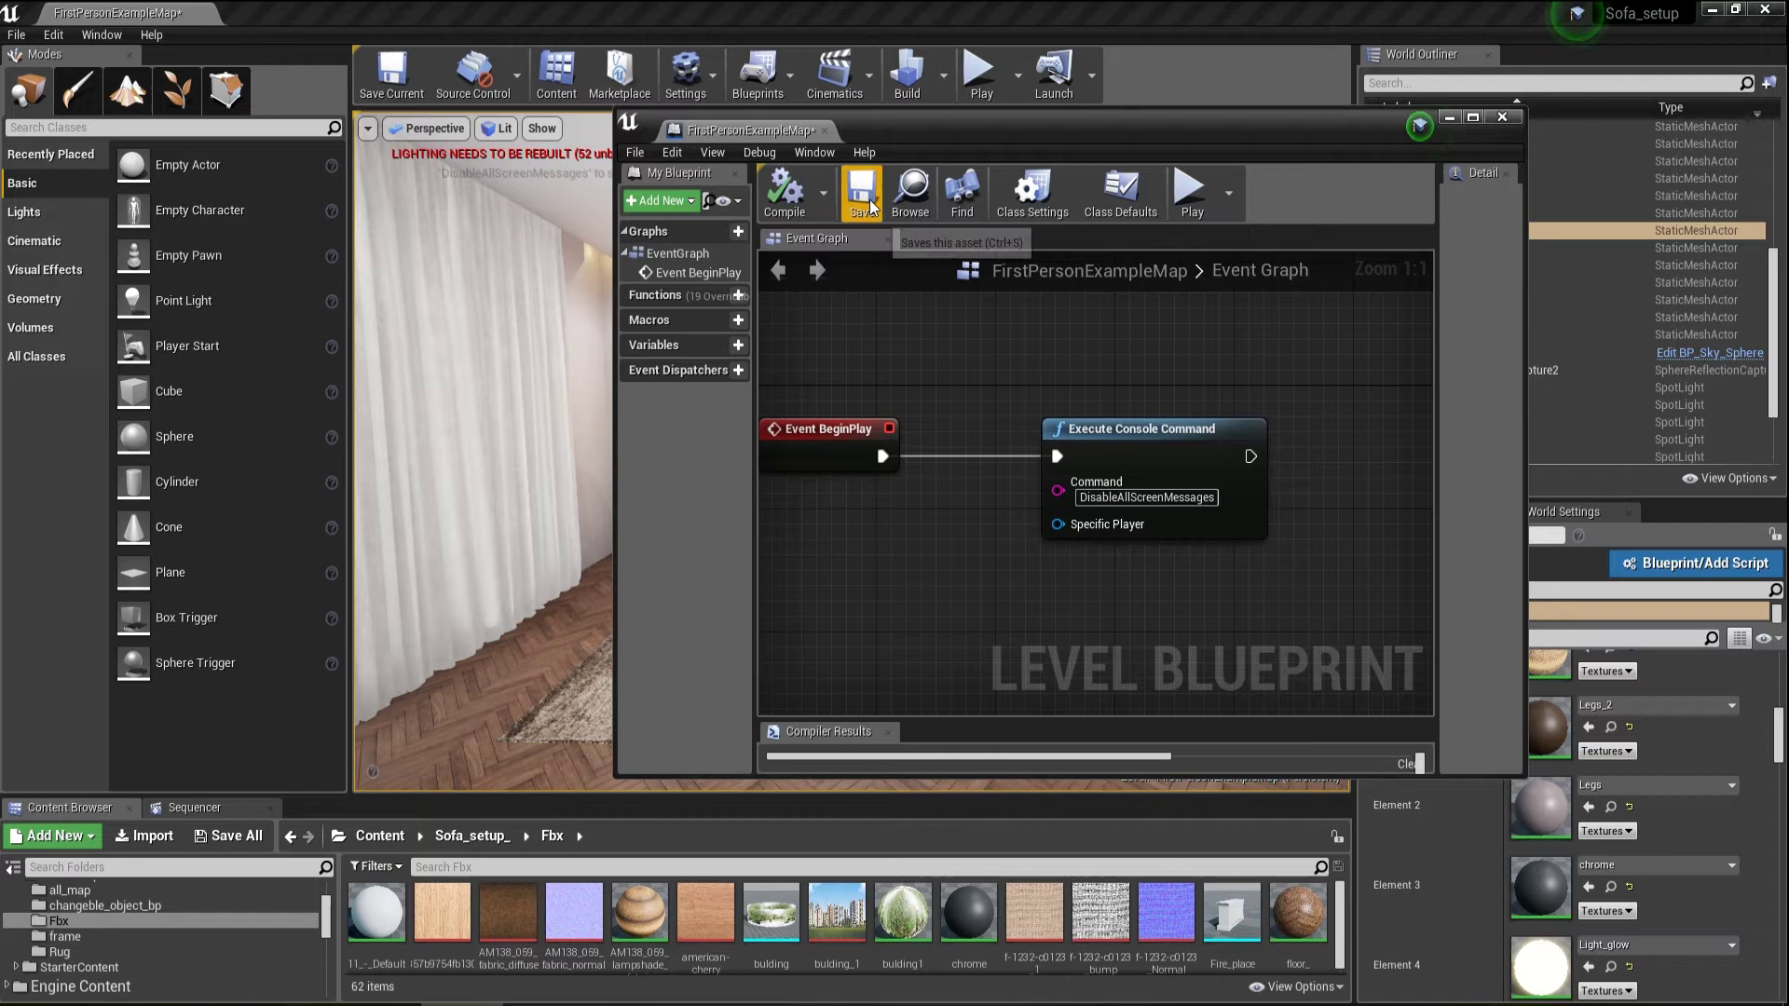
click(862, 195)
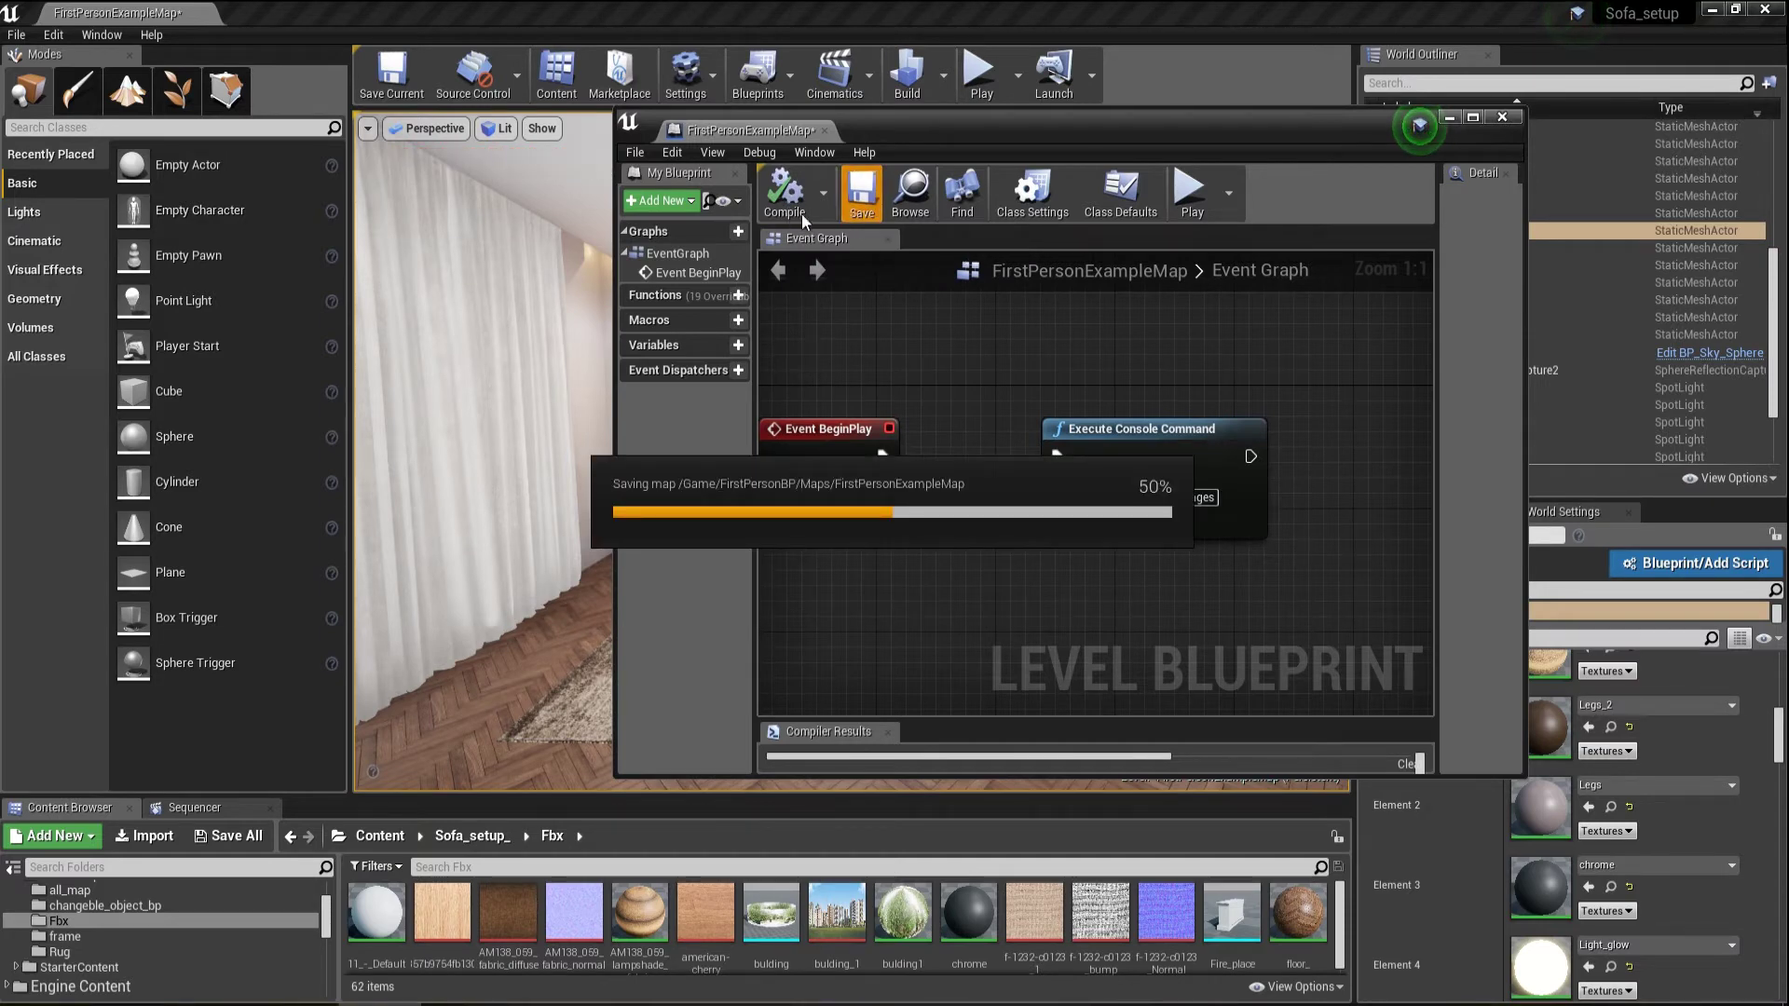
click(1502, 118)
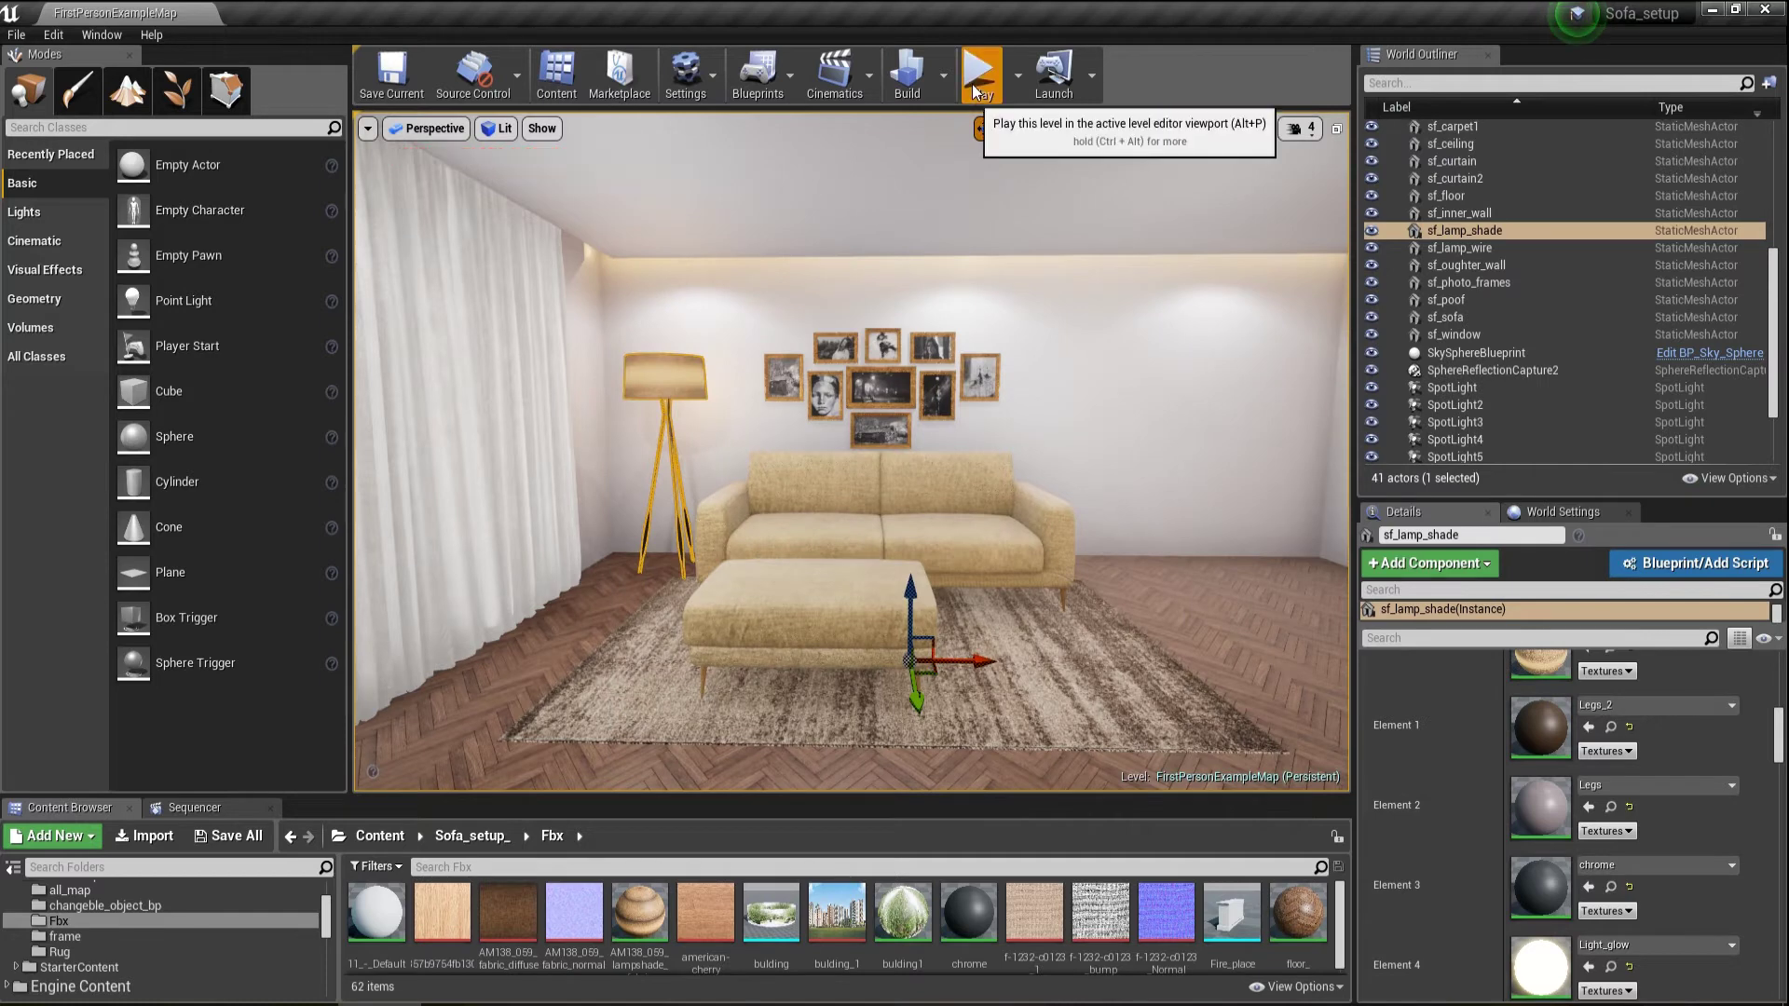
- Play the level, move the camera around the room, then stop with Esc
click(979, 77)
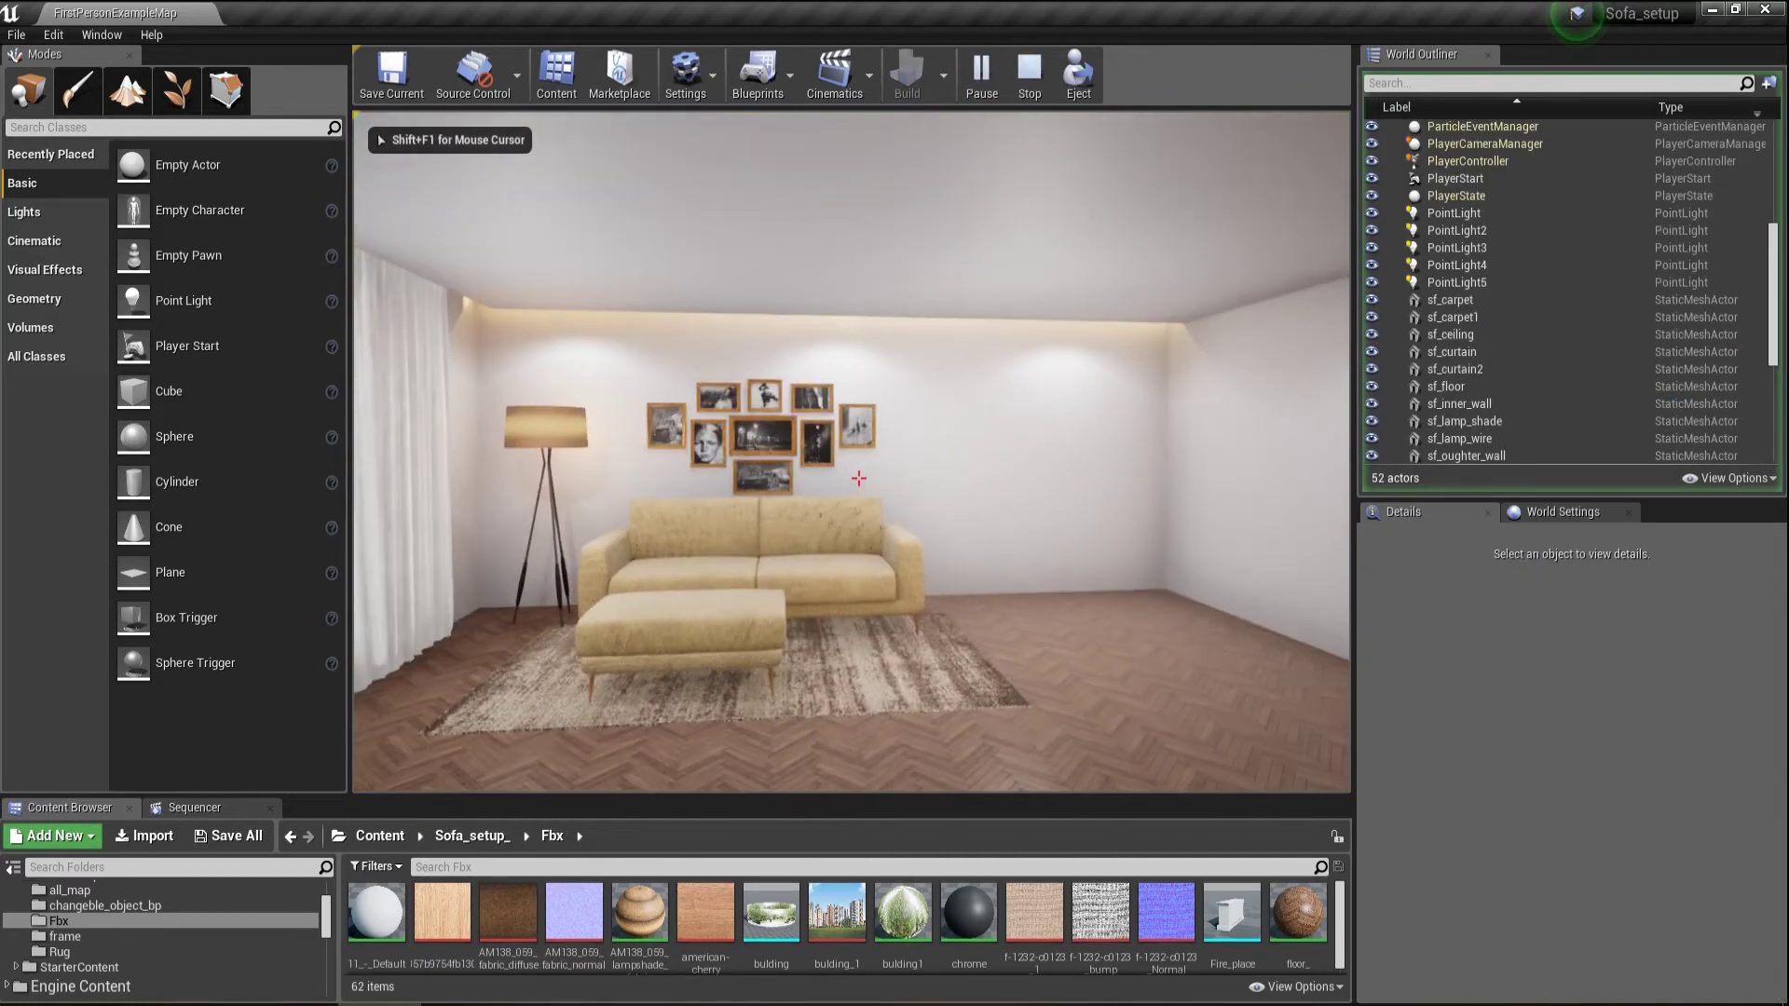
key(w)
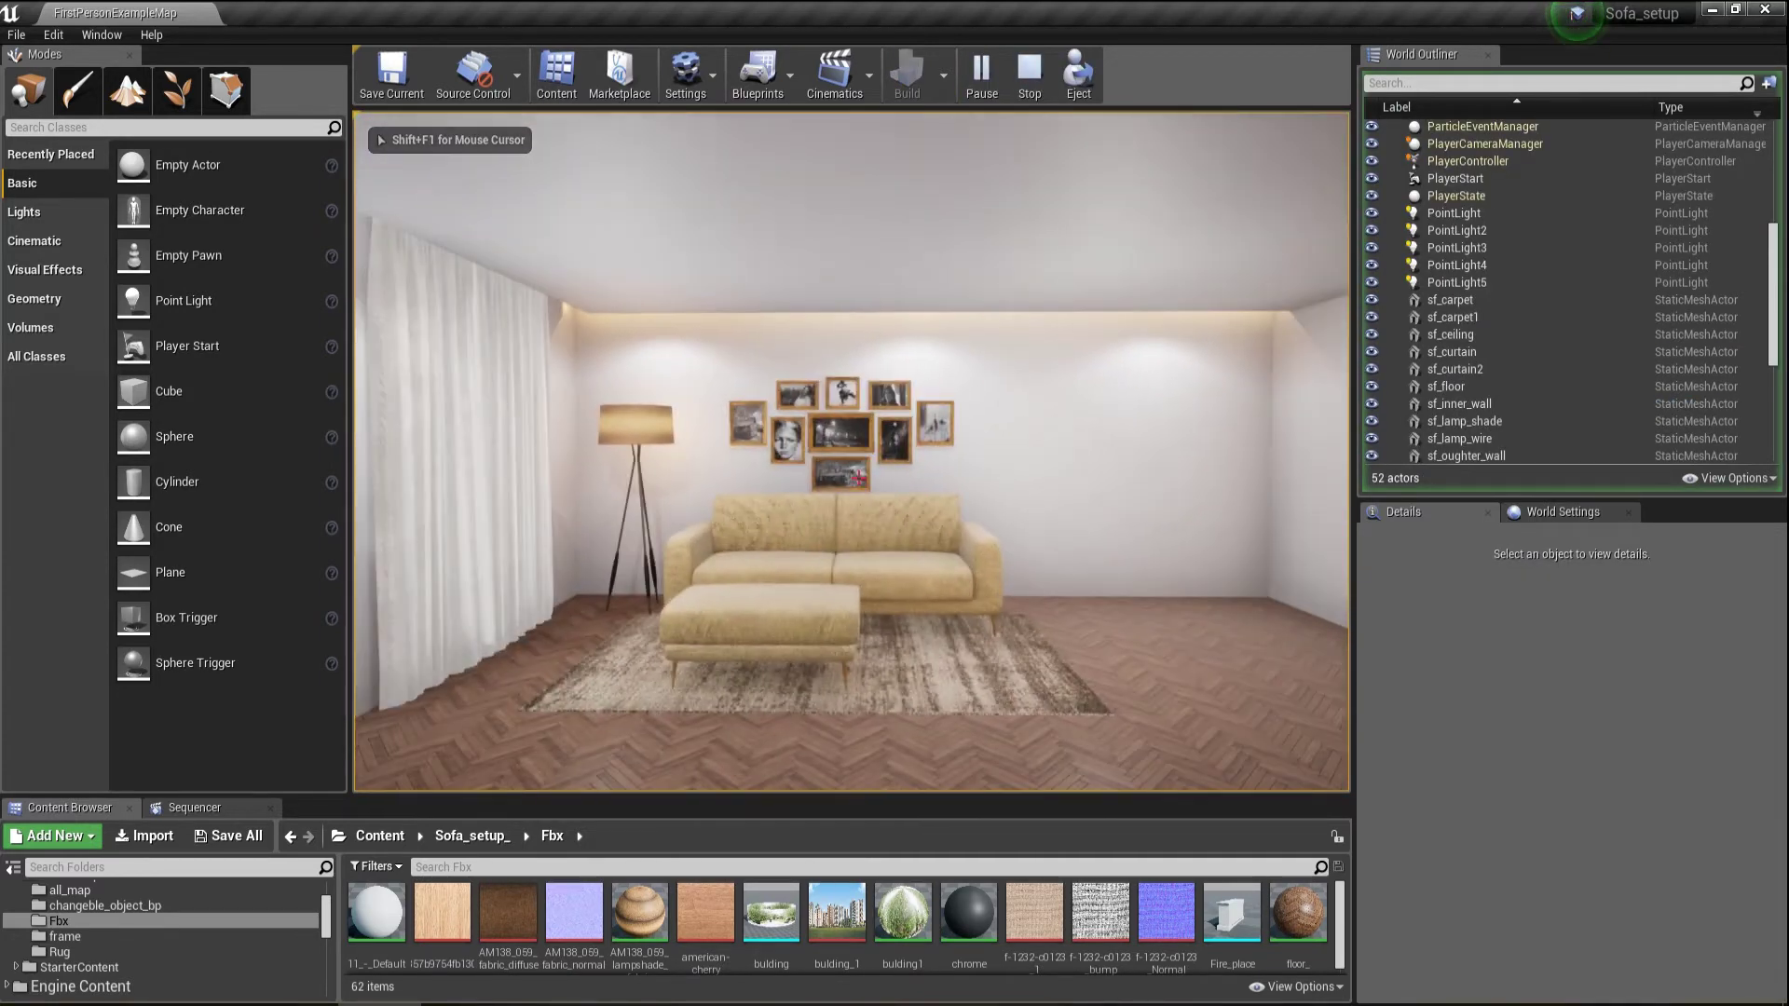
drag(858, 479, 858, 479)
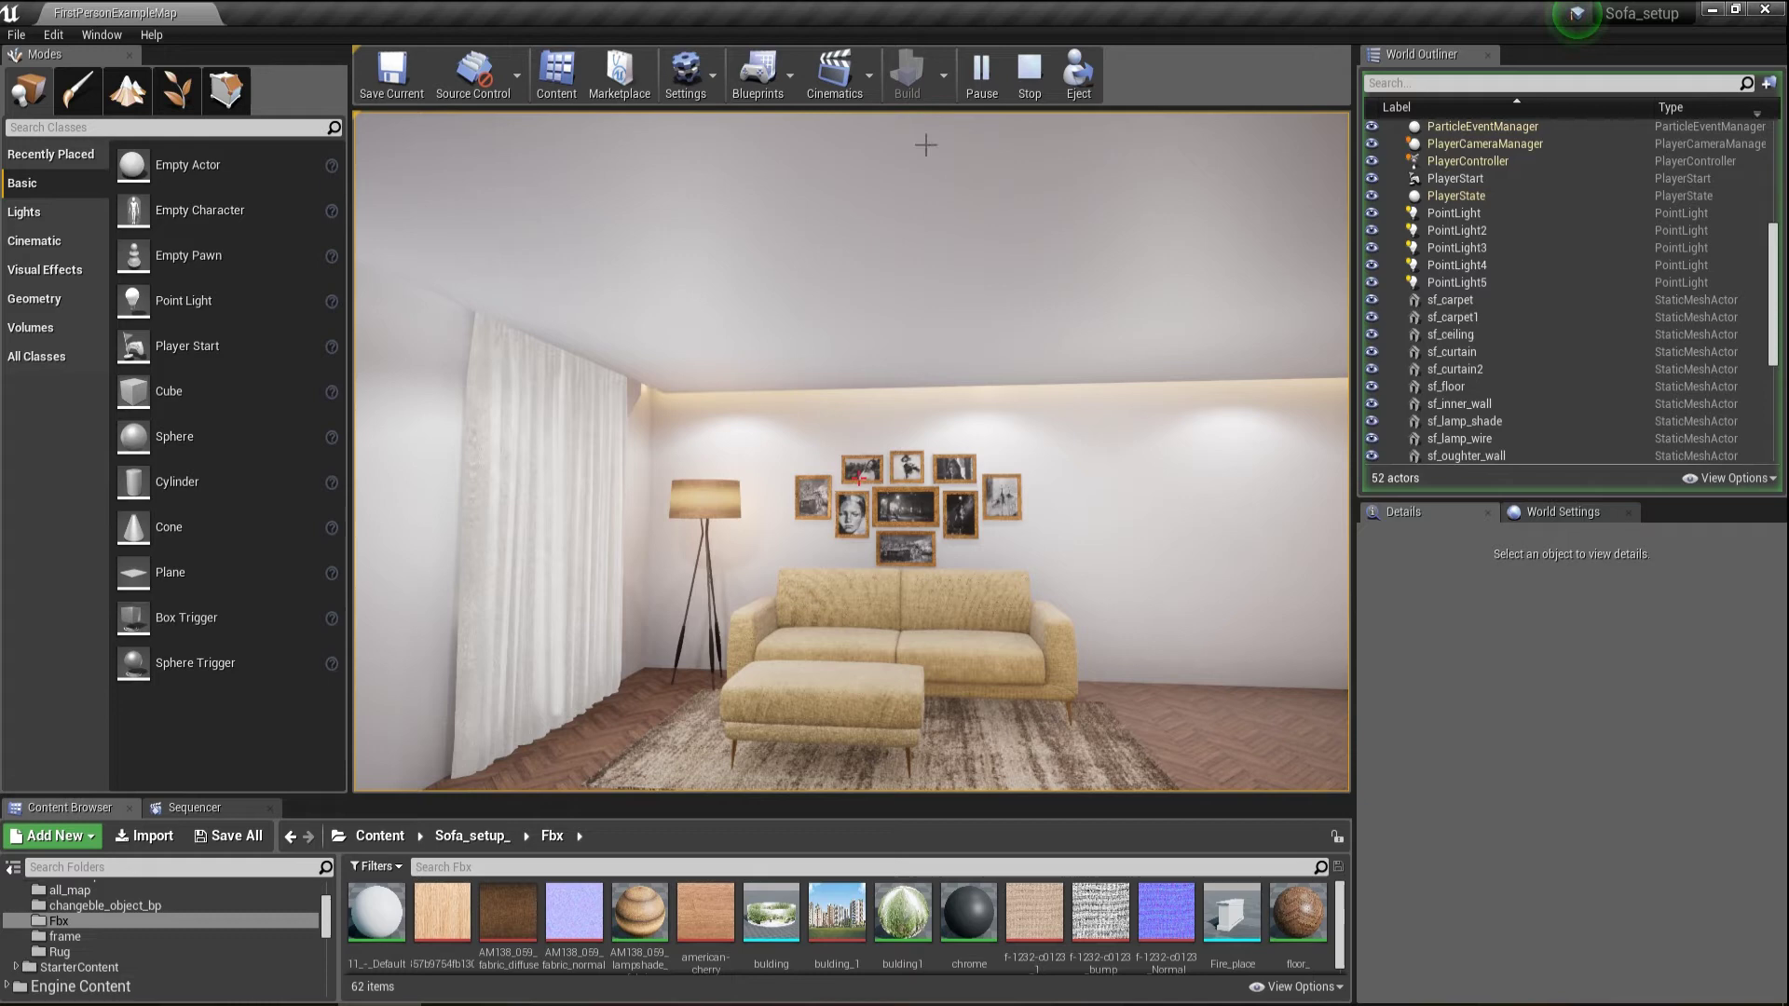
key(Escape)
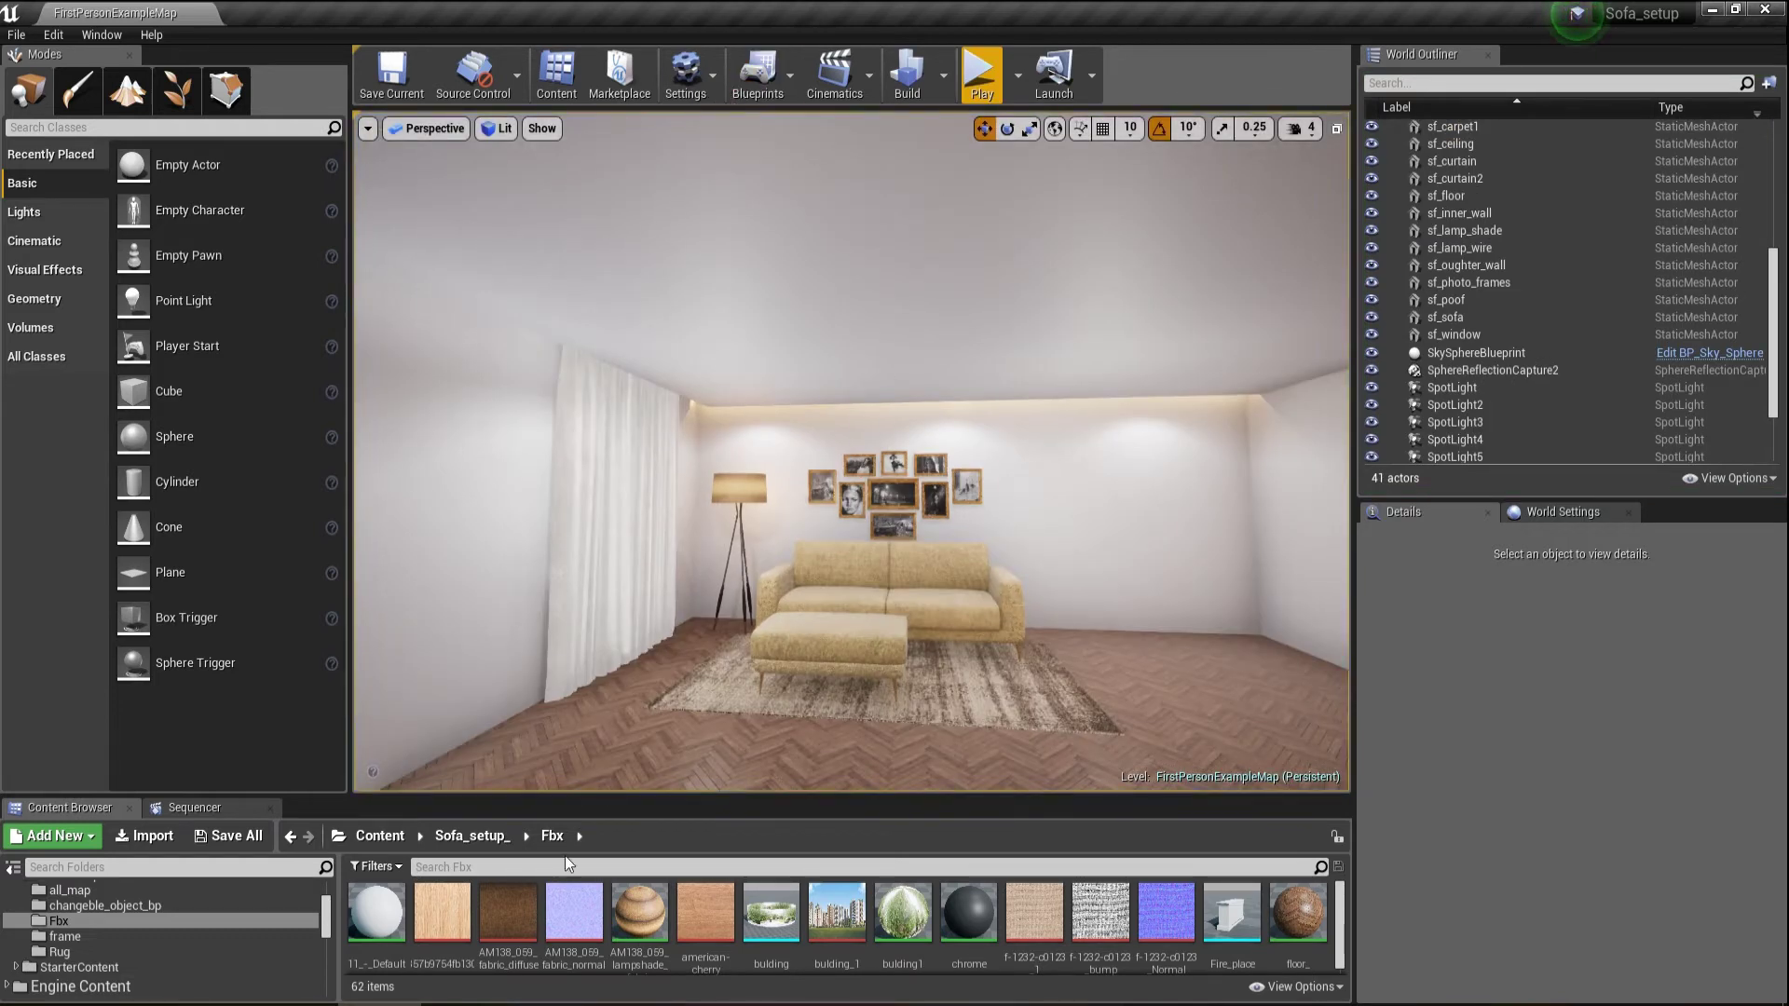
- Maximize the Level Blueprint and wire Execute Console Command's output to a non-context-sensitive action search
click(378, 943)
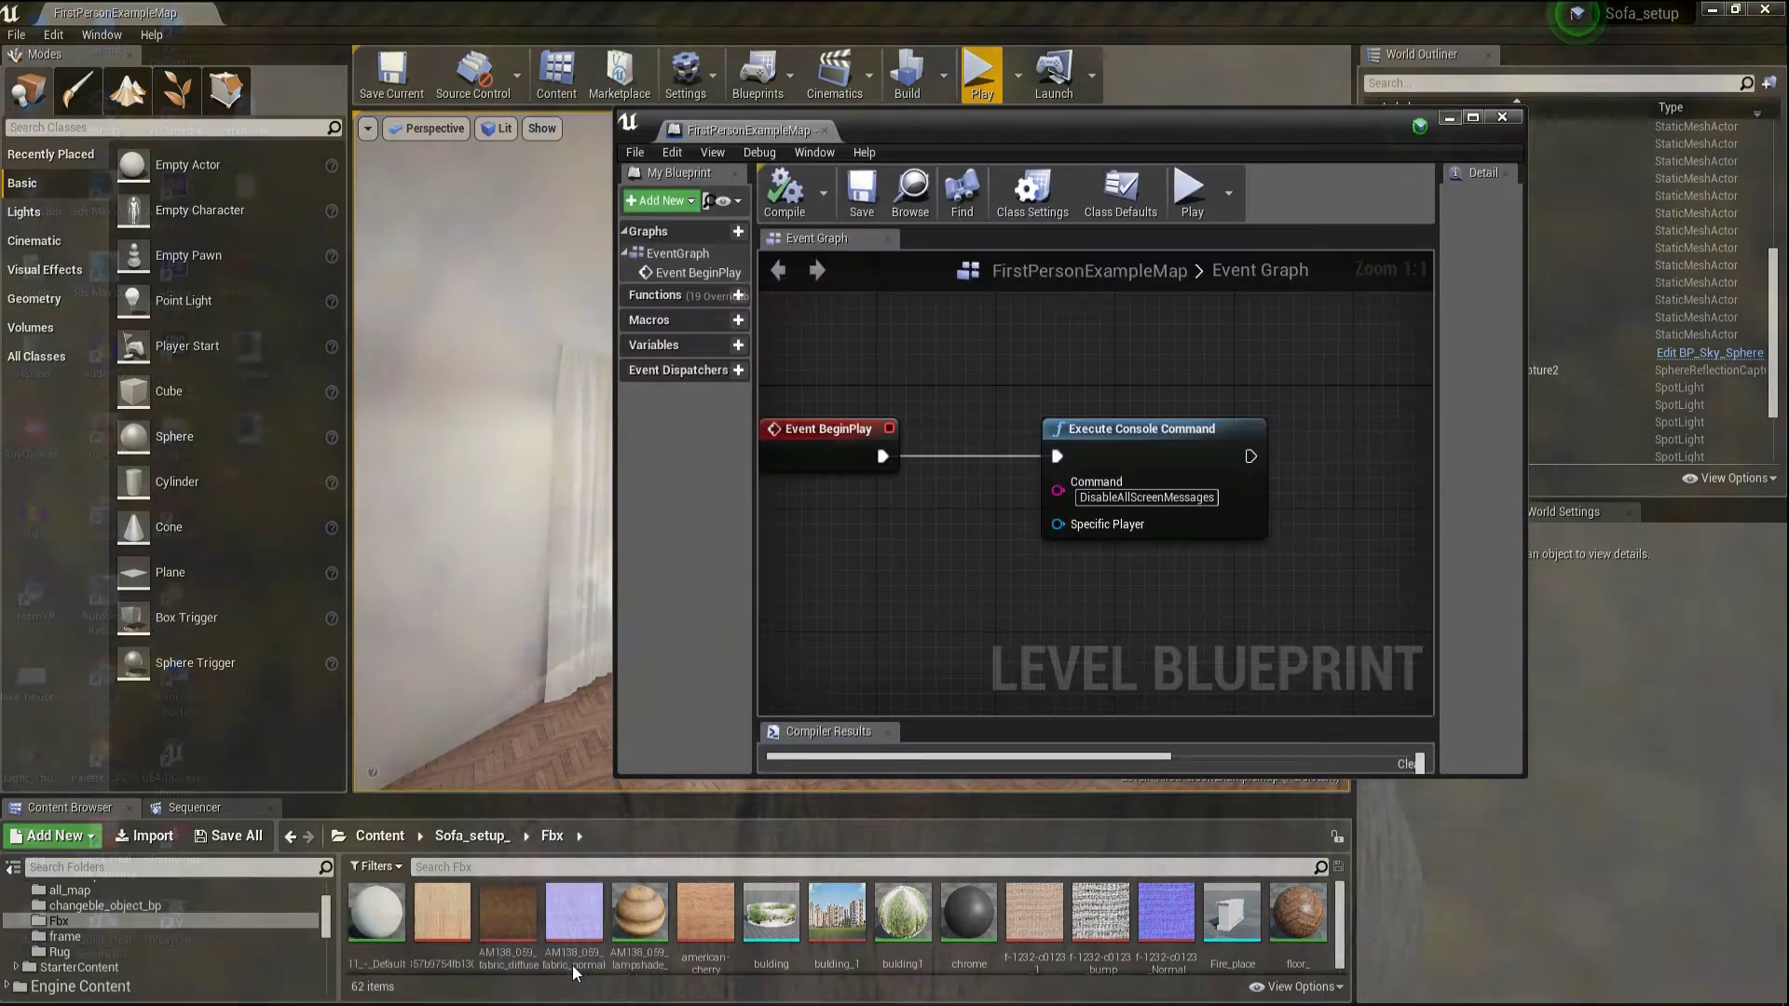
click(1473, 118)
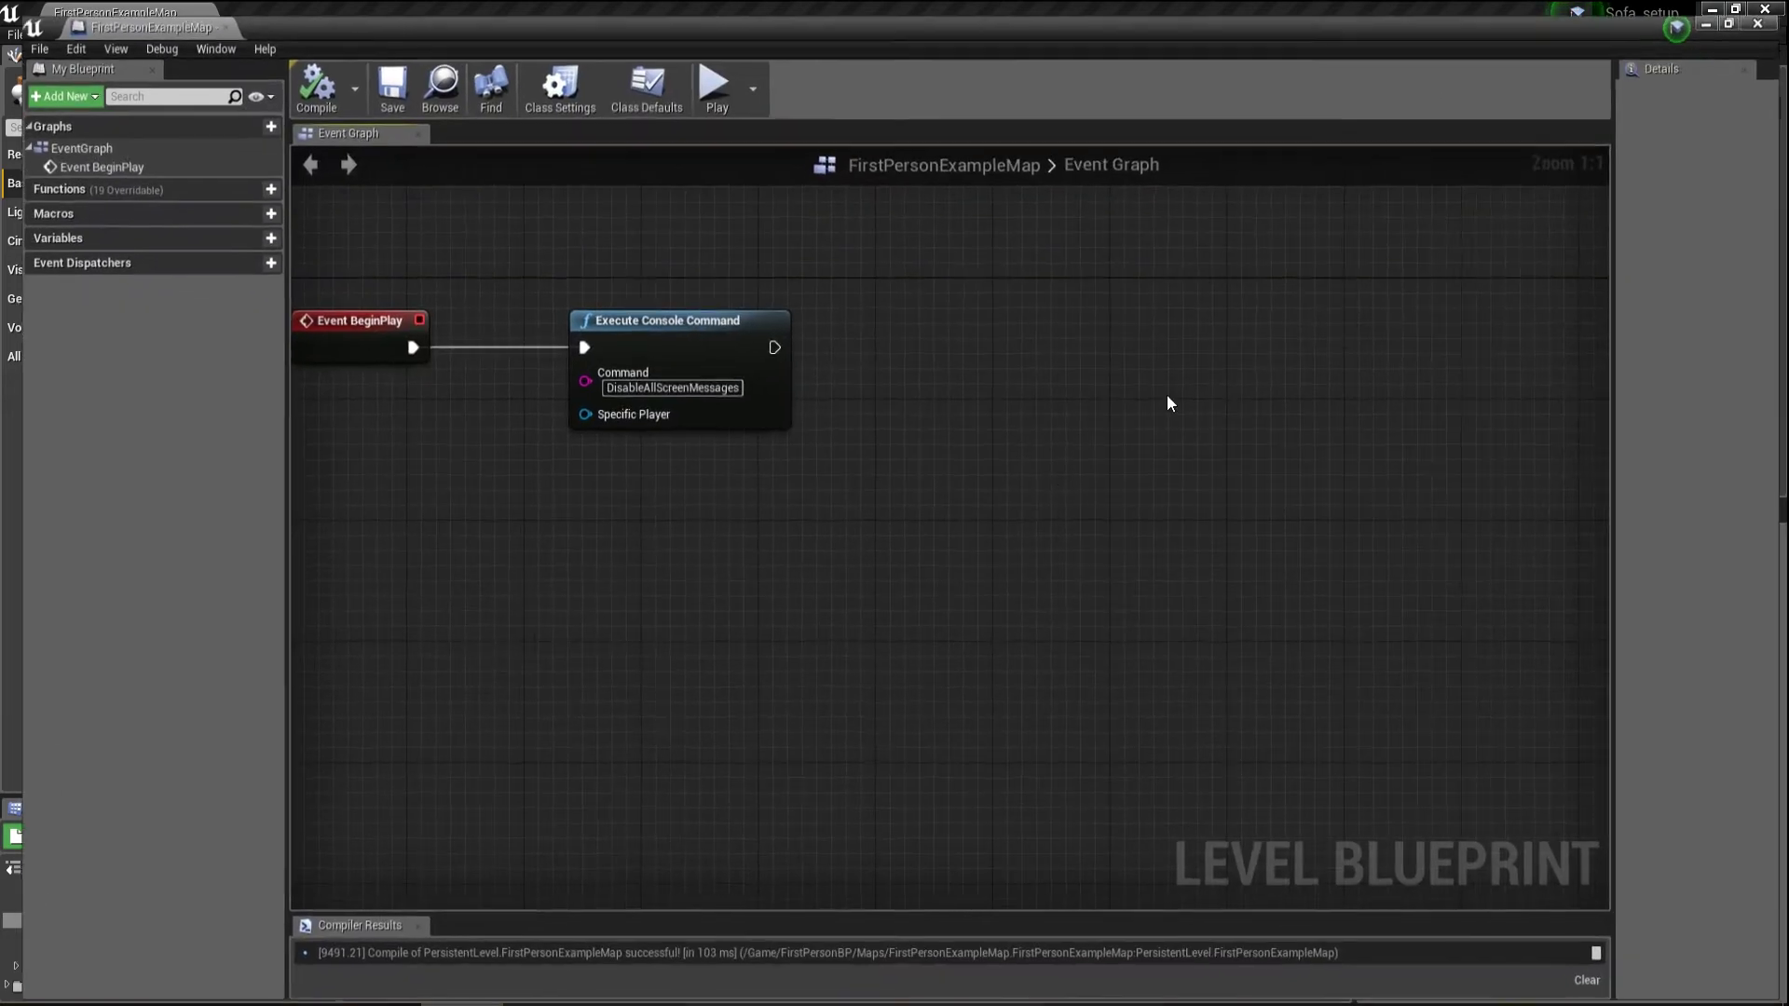
drag(884, 416, 1069, 424)
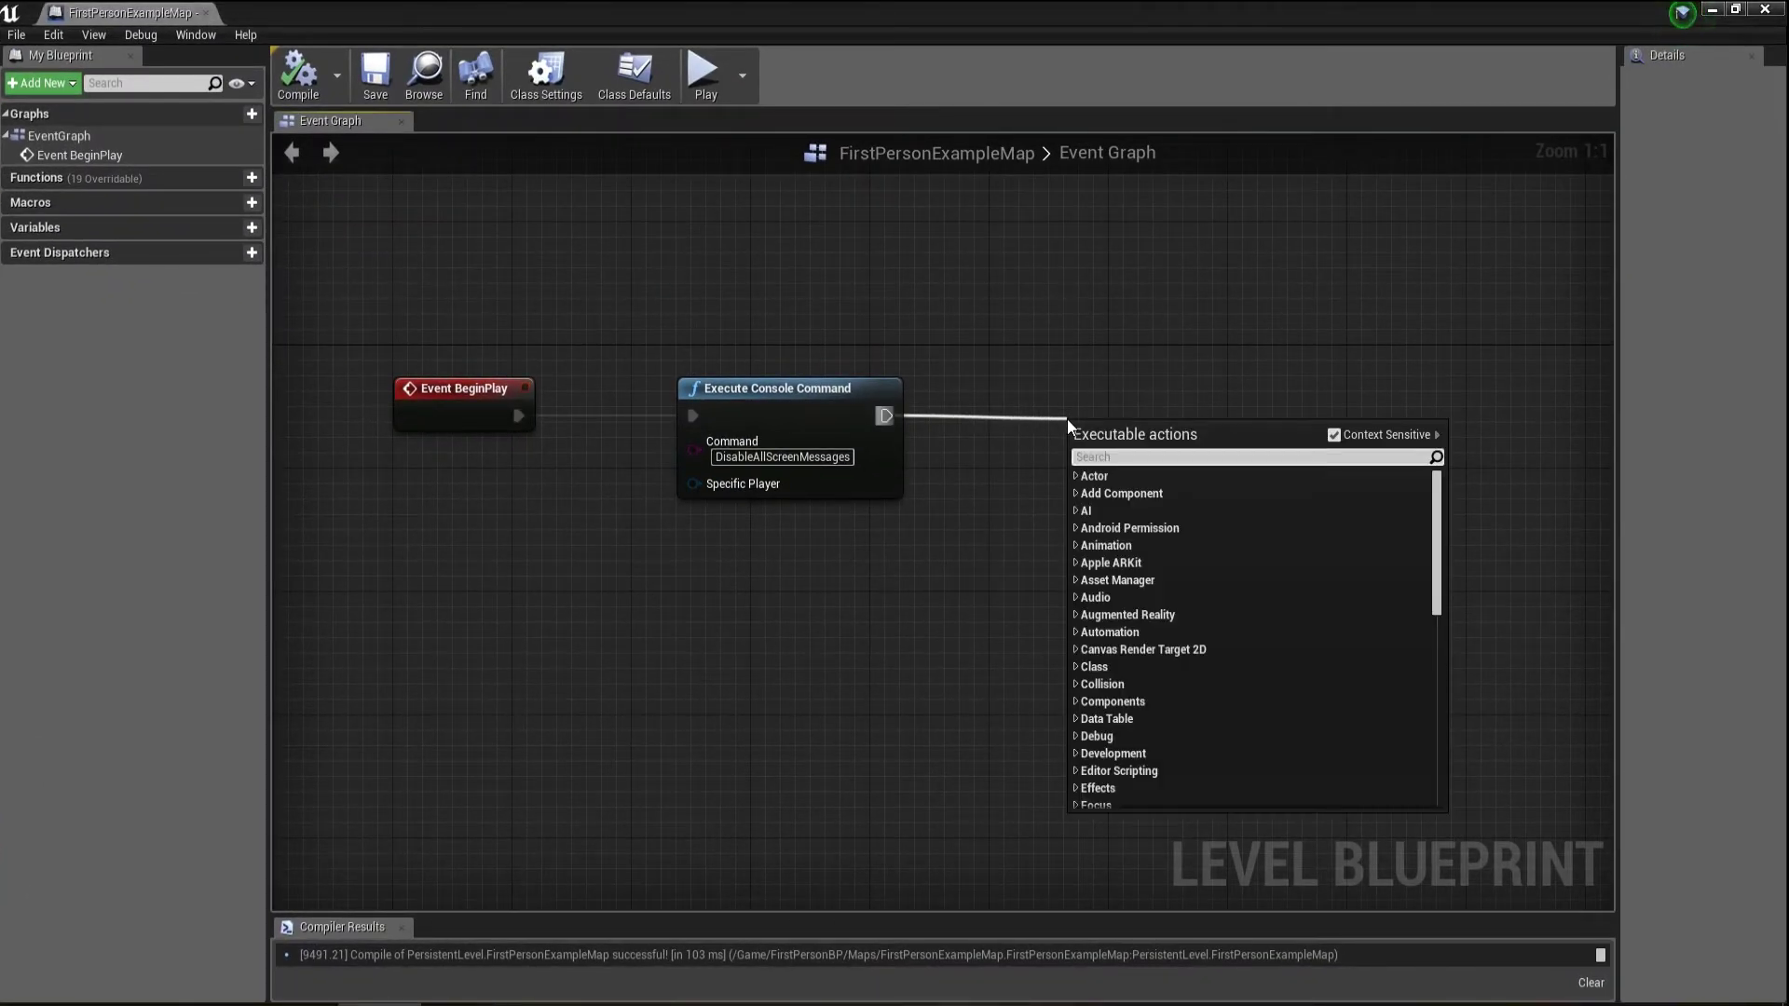
text(set)
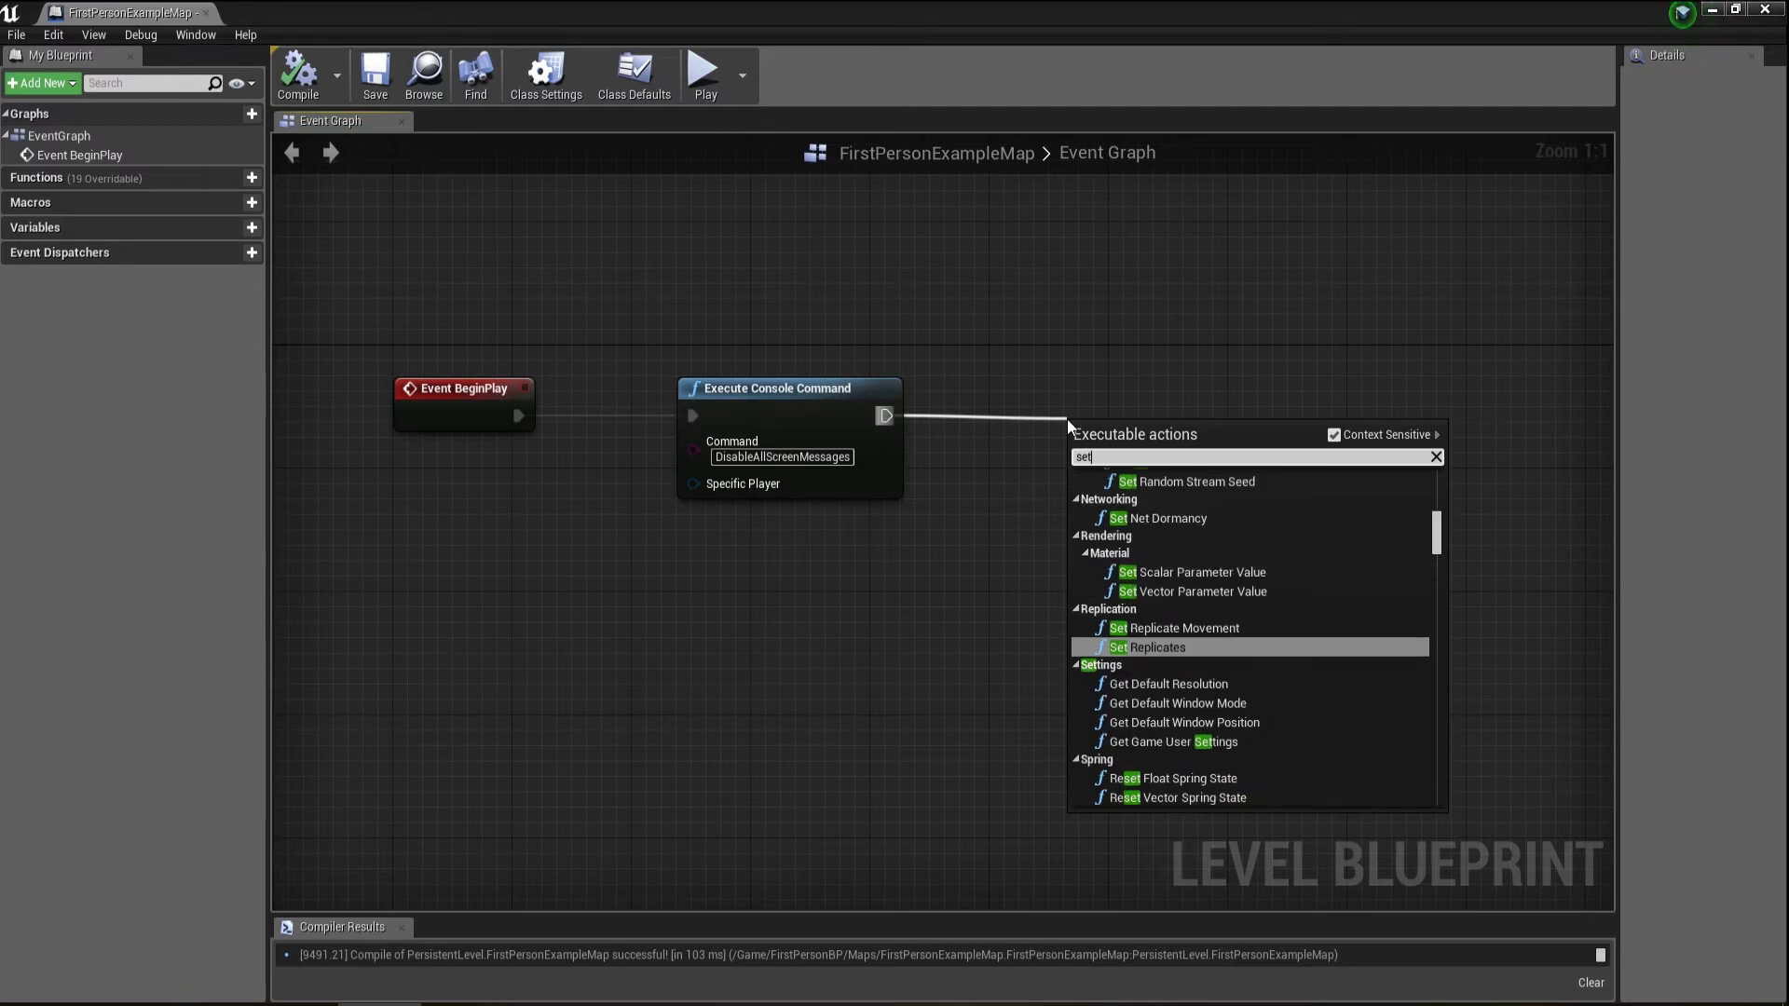
text( mou)
text(se)
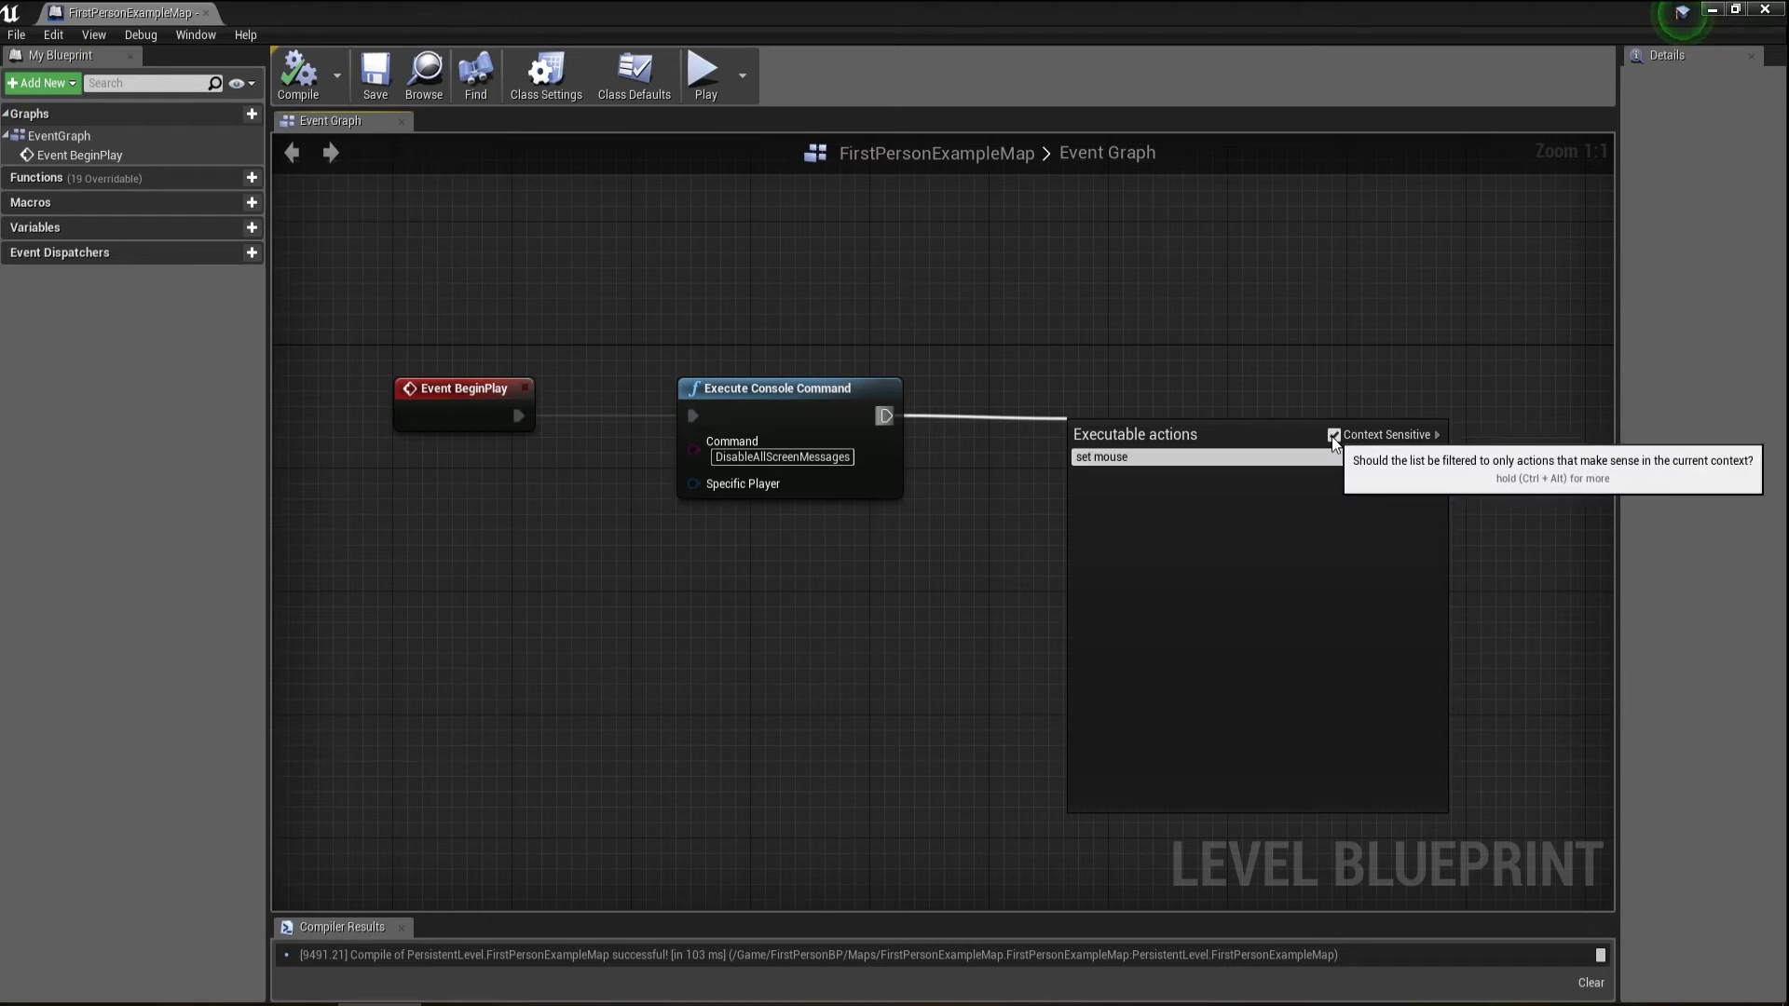
click(1333, 437)
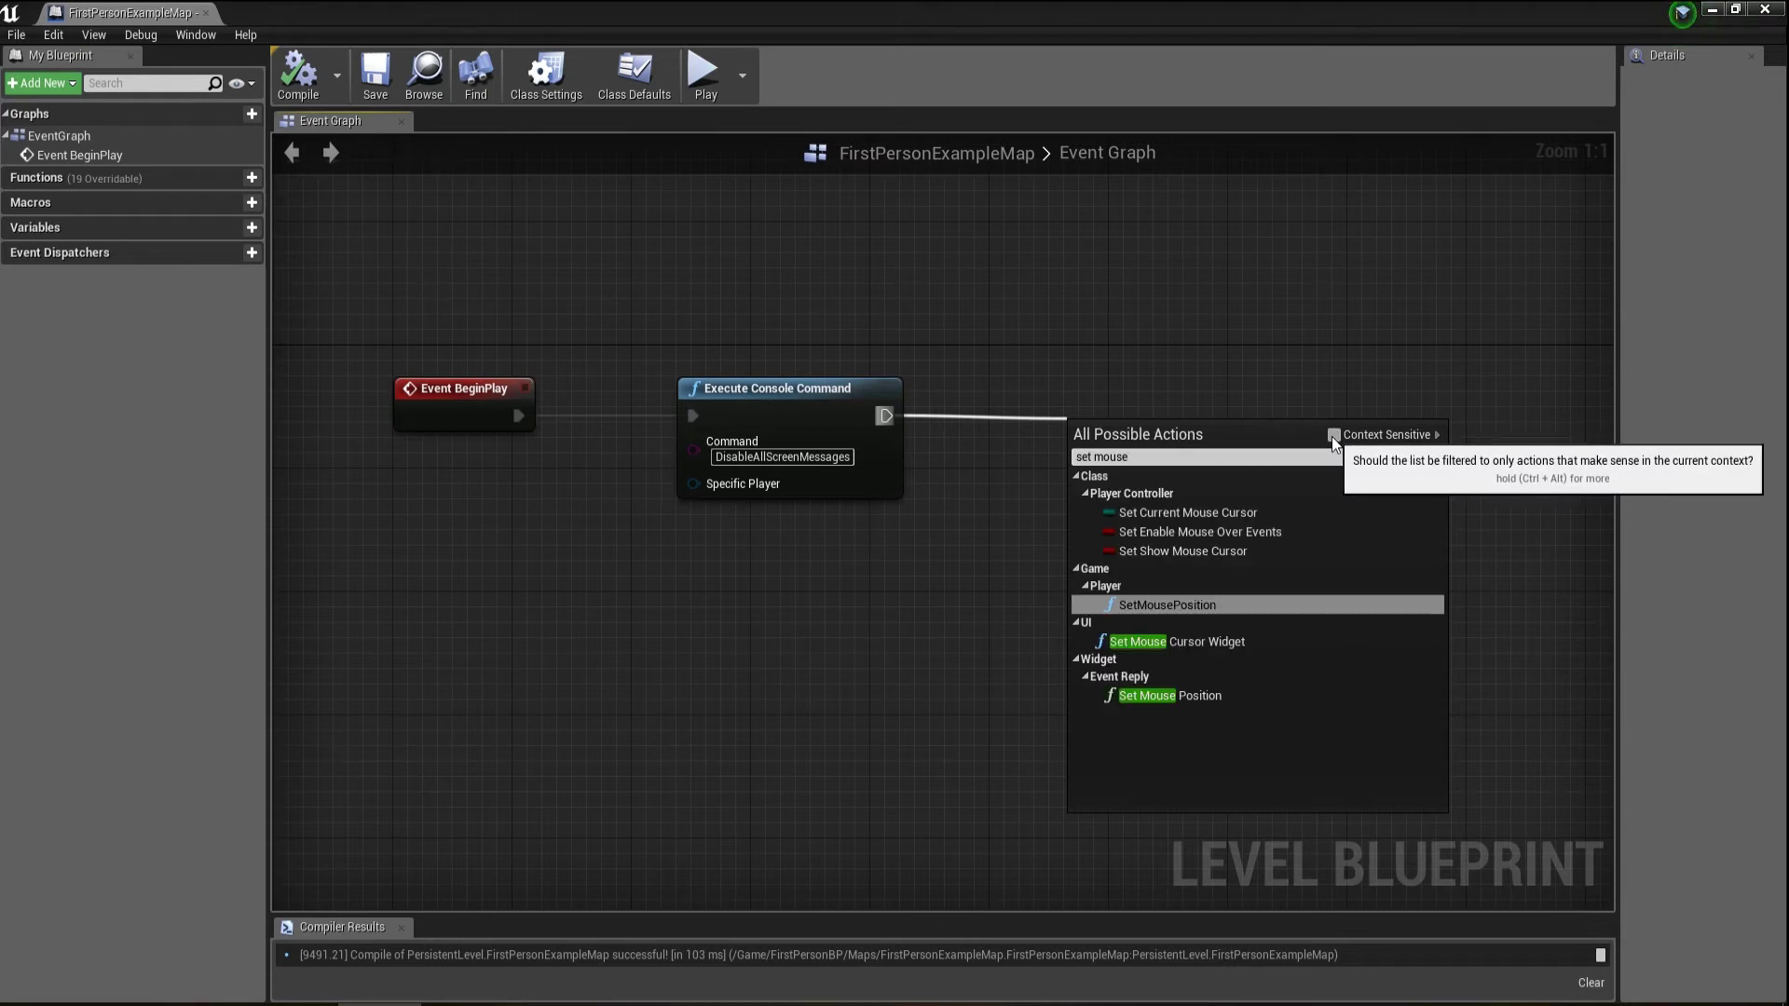
- Add Set Show Mouse Cursor with Get Player Controller feeding Target and Specific Player
click(1187, 550)
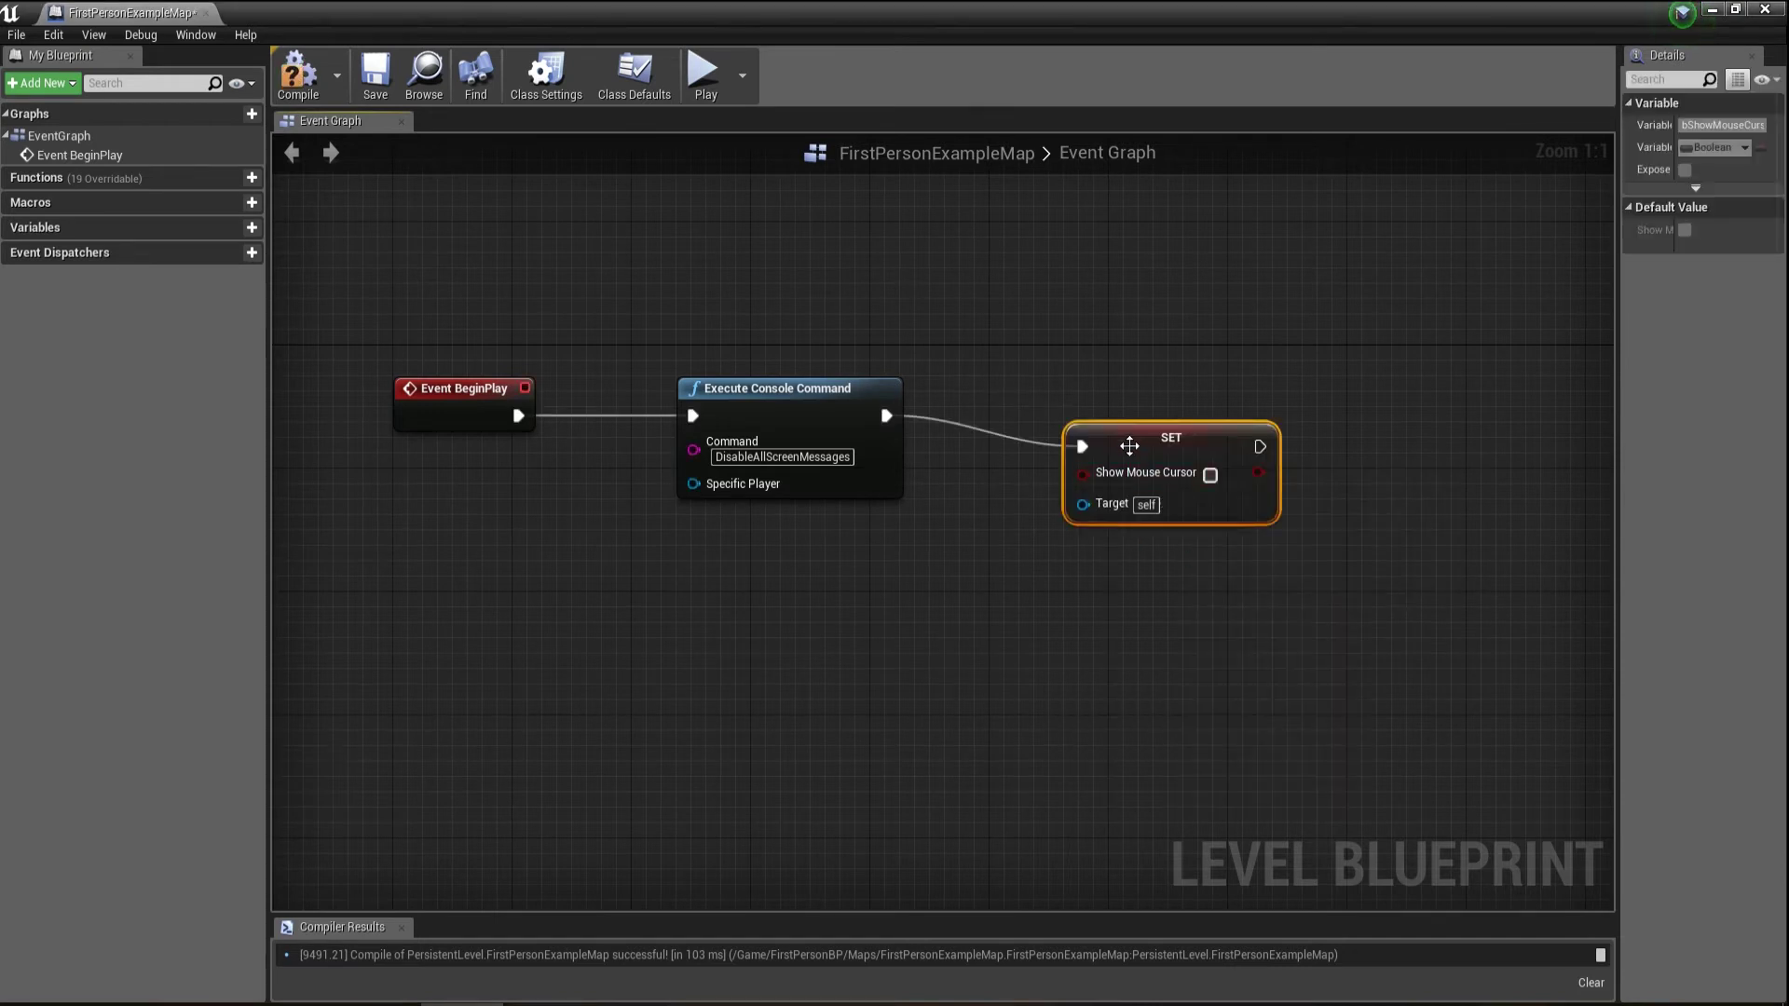
drag(1122, 418, 1106, 404)
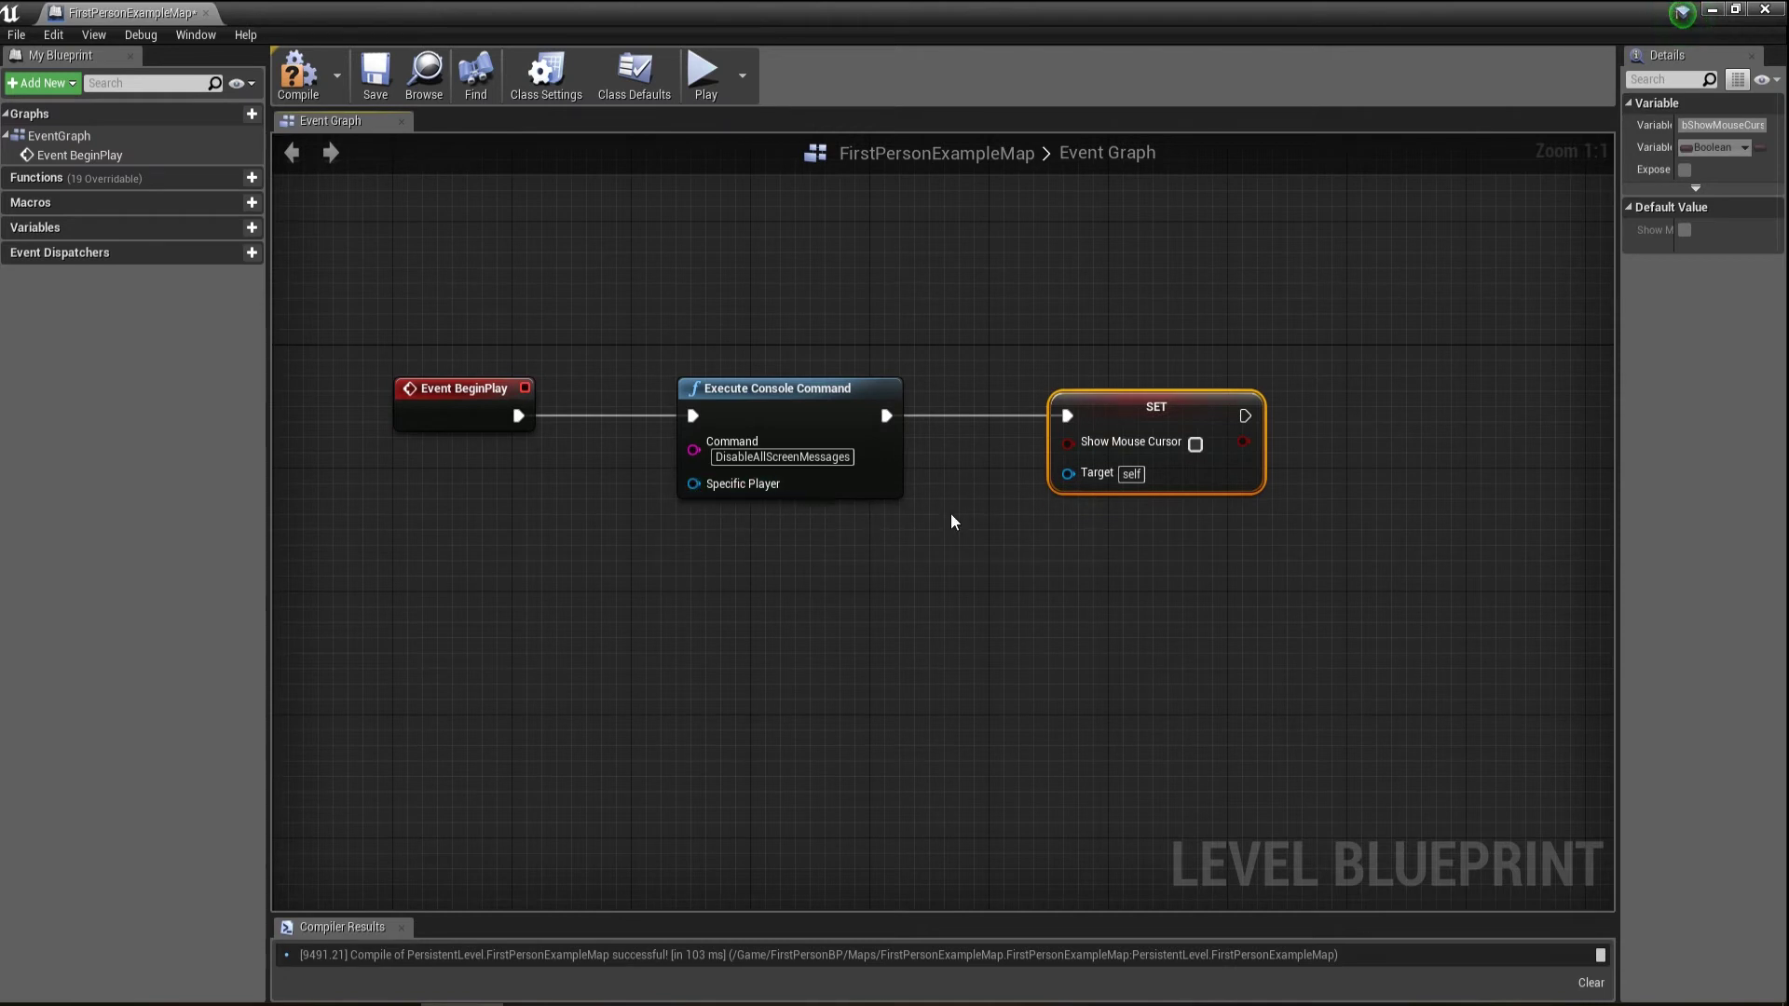
drag(1067, 473, 676, 656)
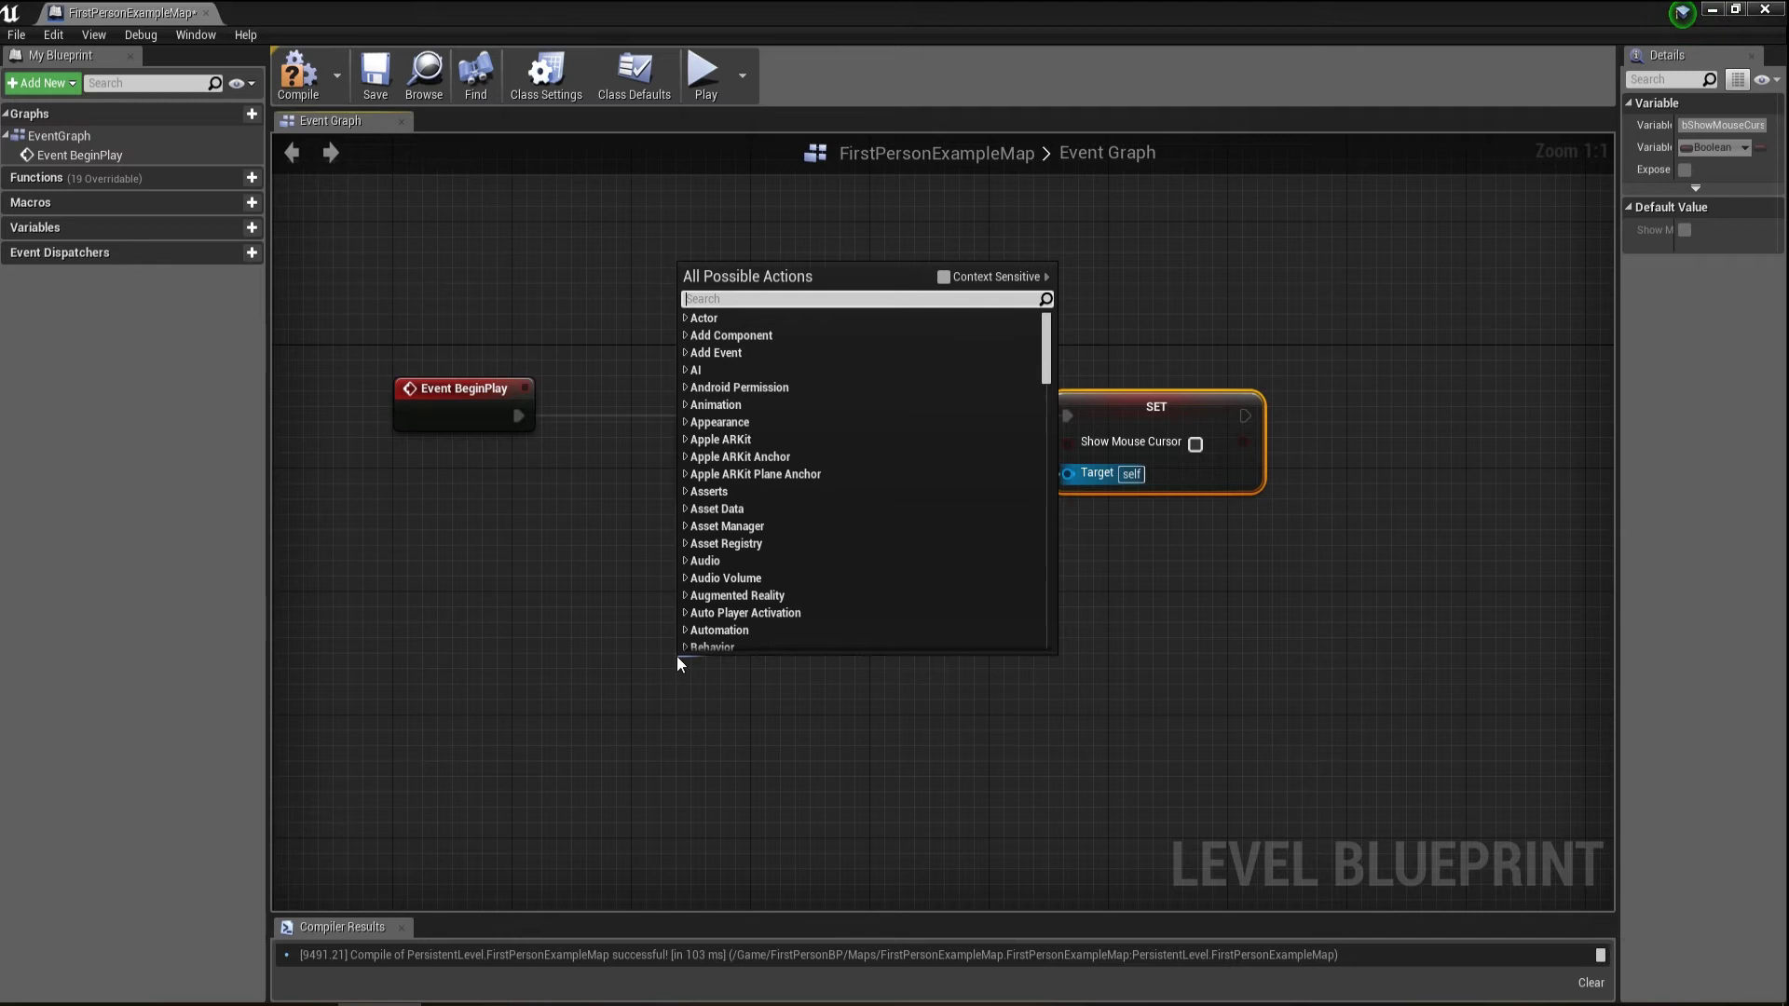
text(get)
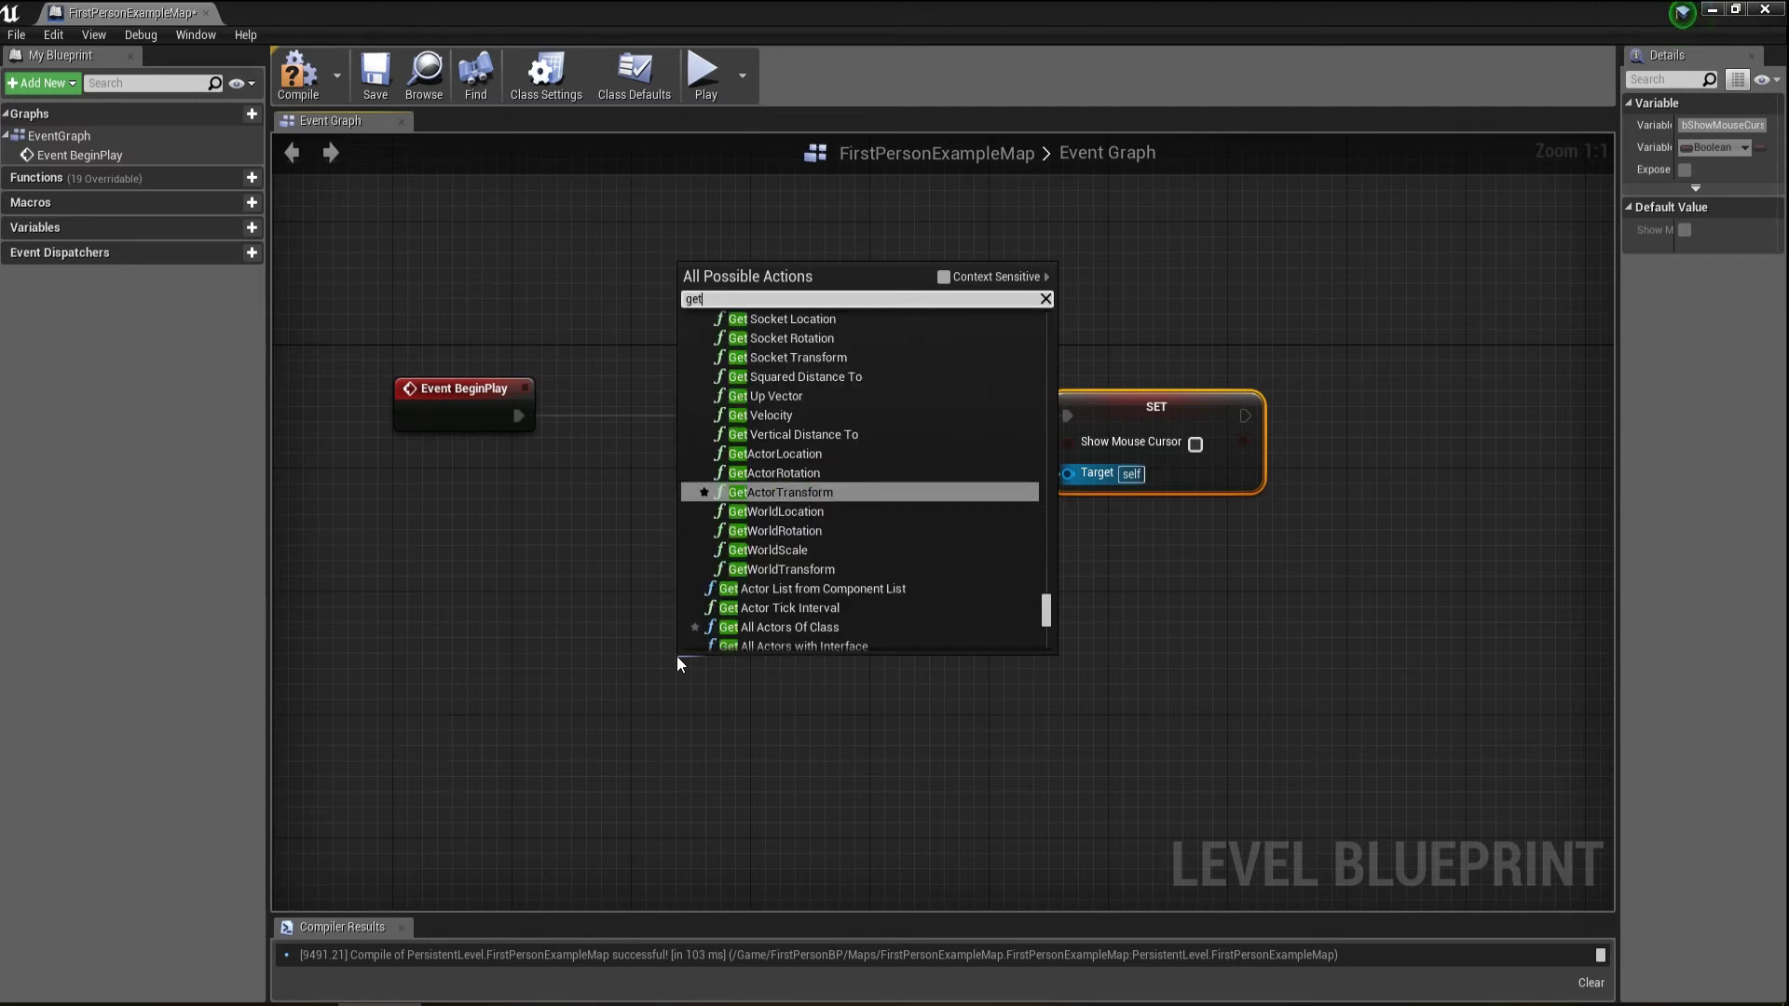
text(play)
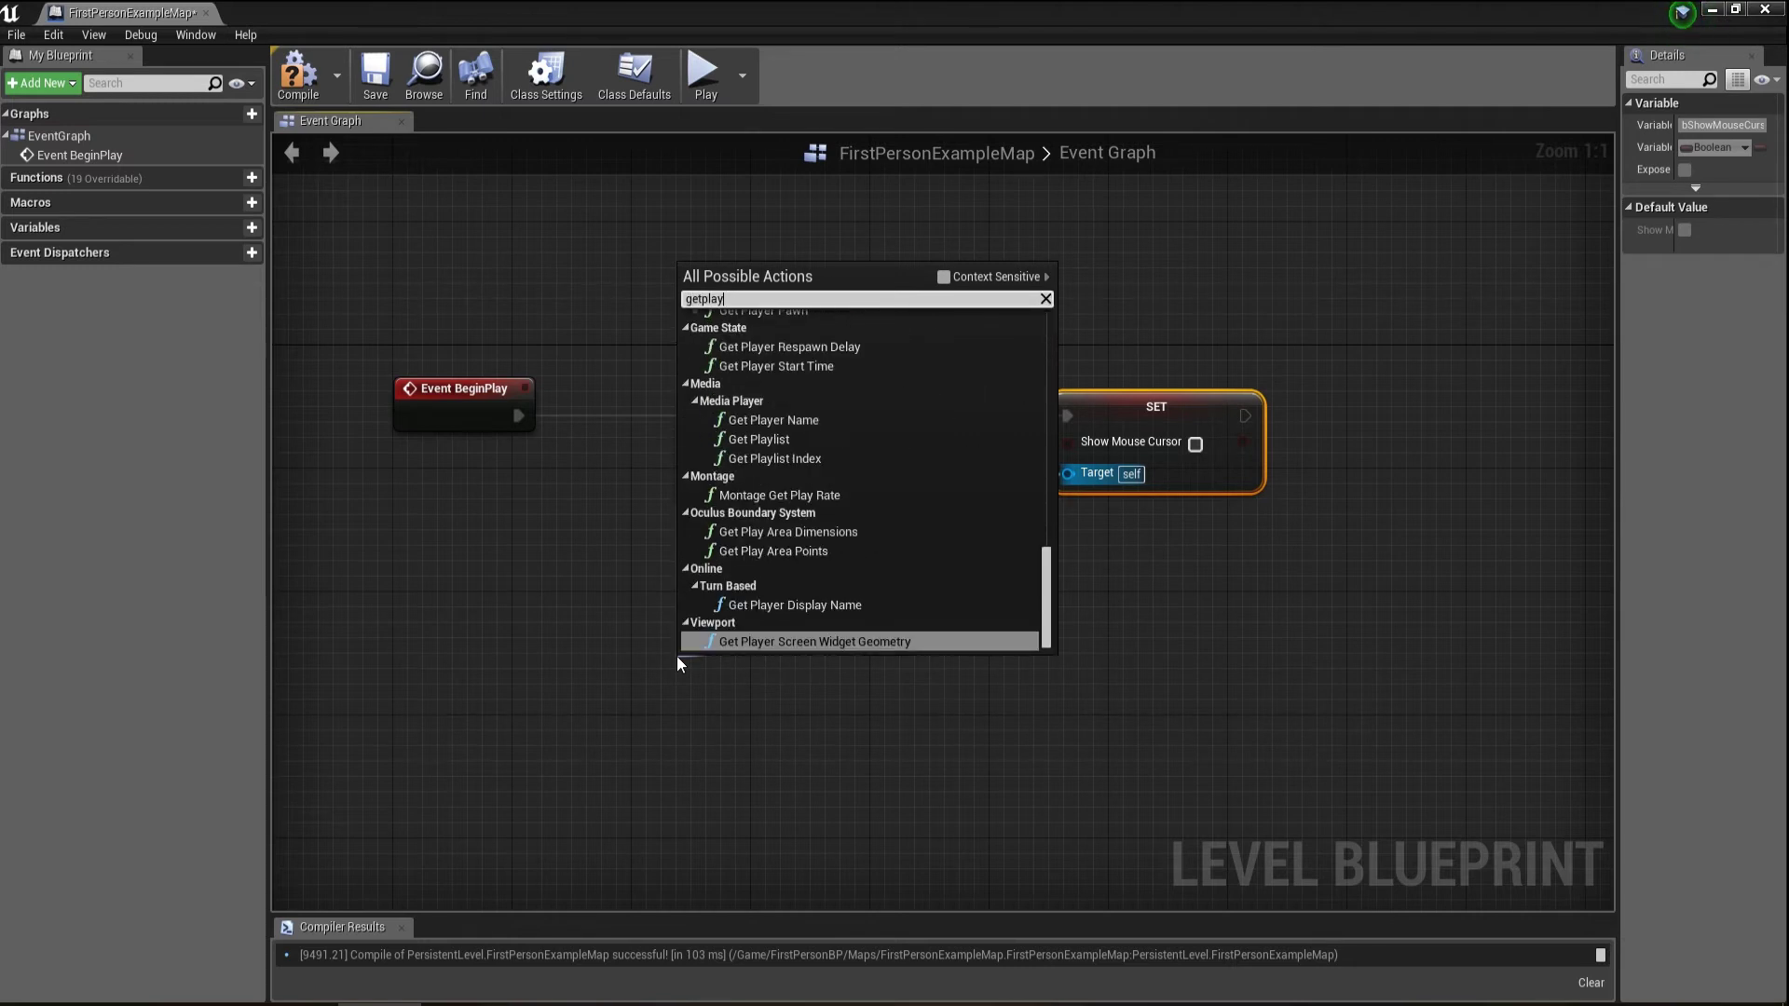
text(er)
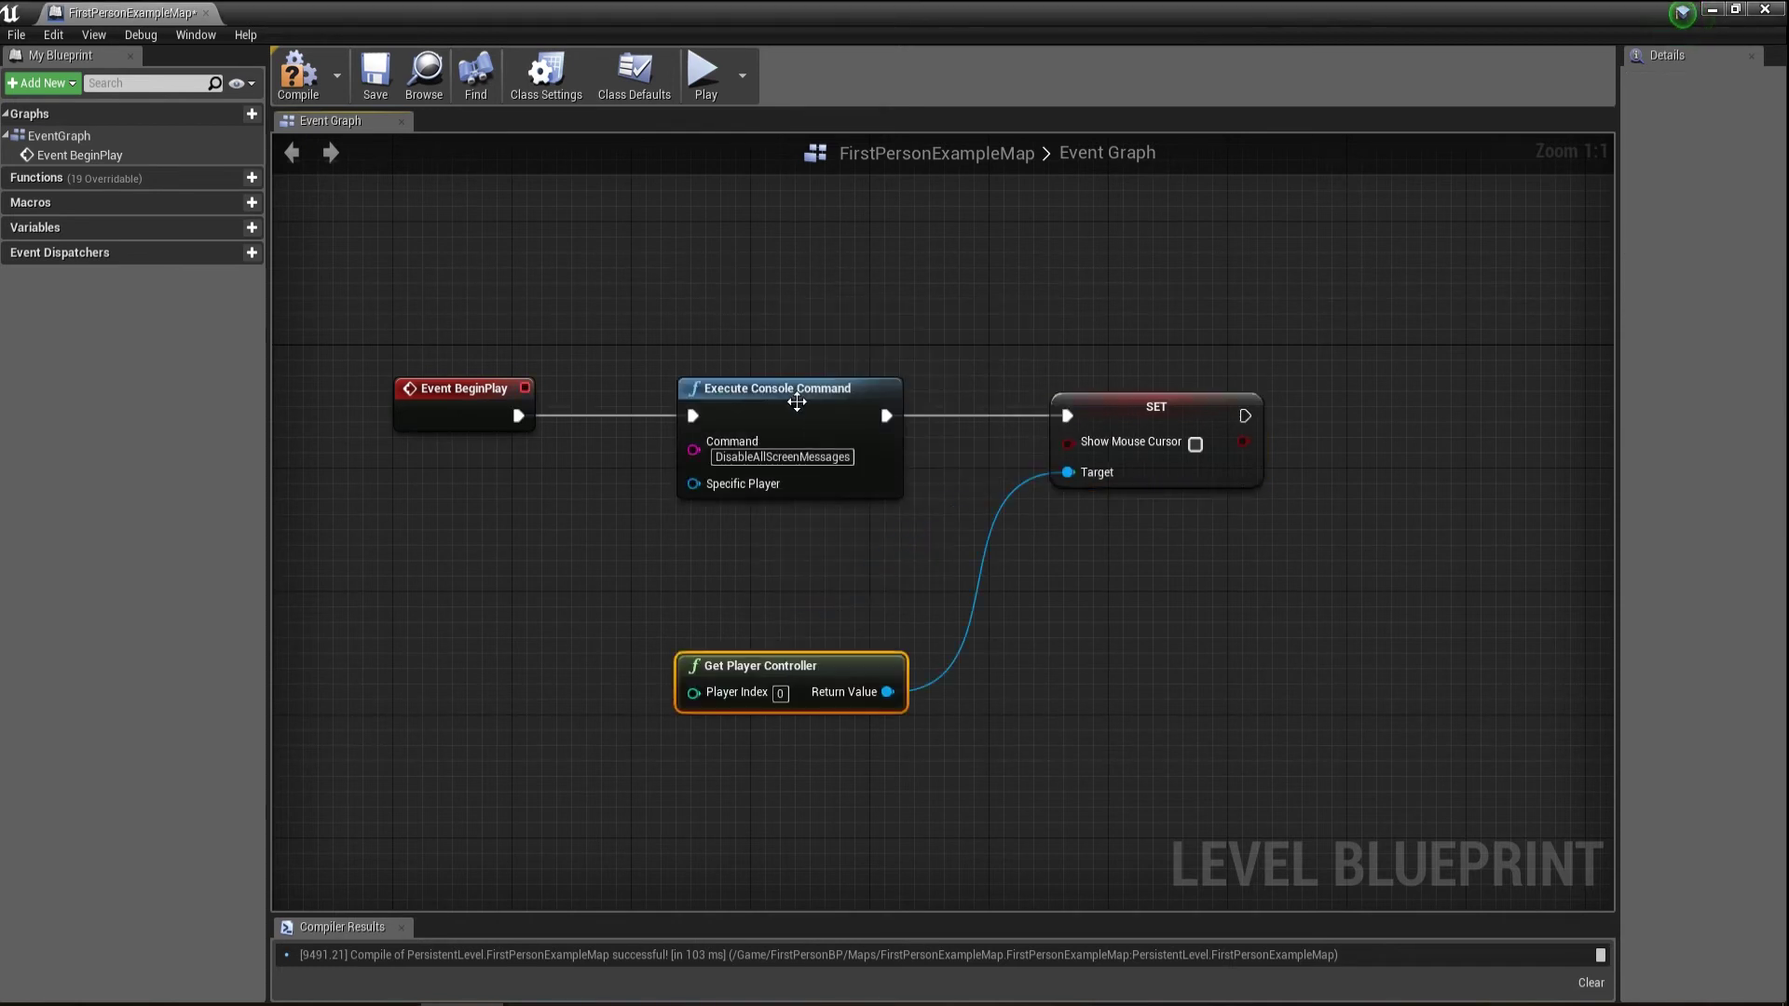
drag(783, 667, 529, 650)
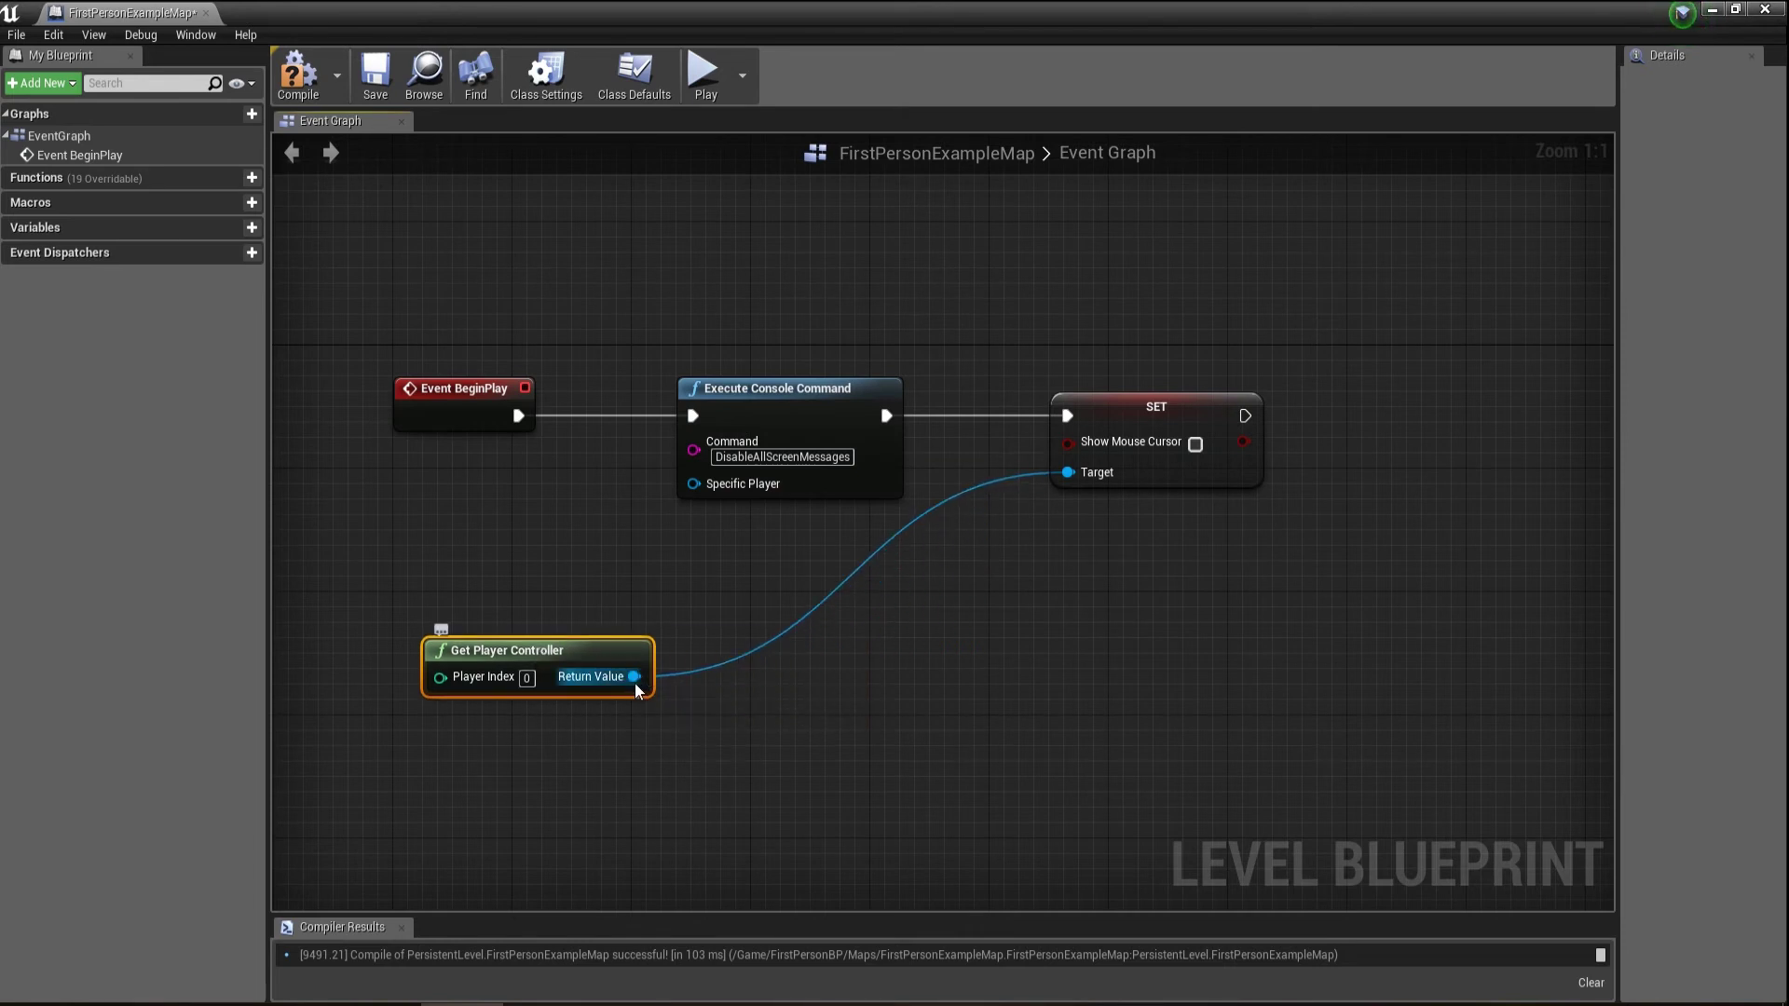
drag(633, 677, 694, 484)
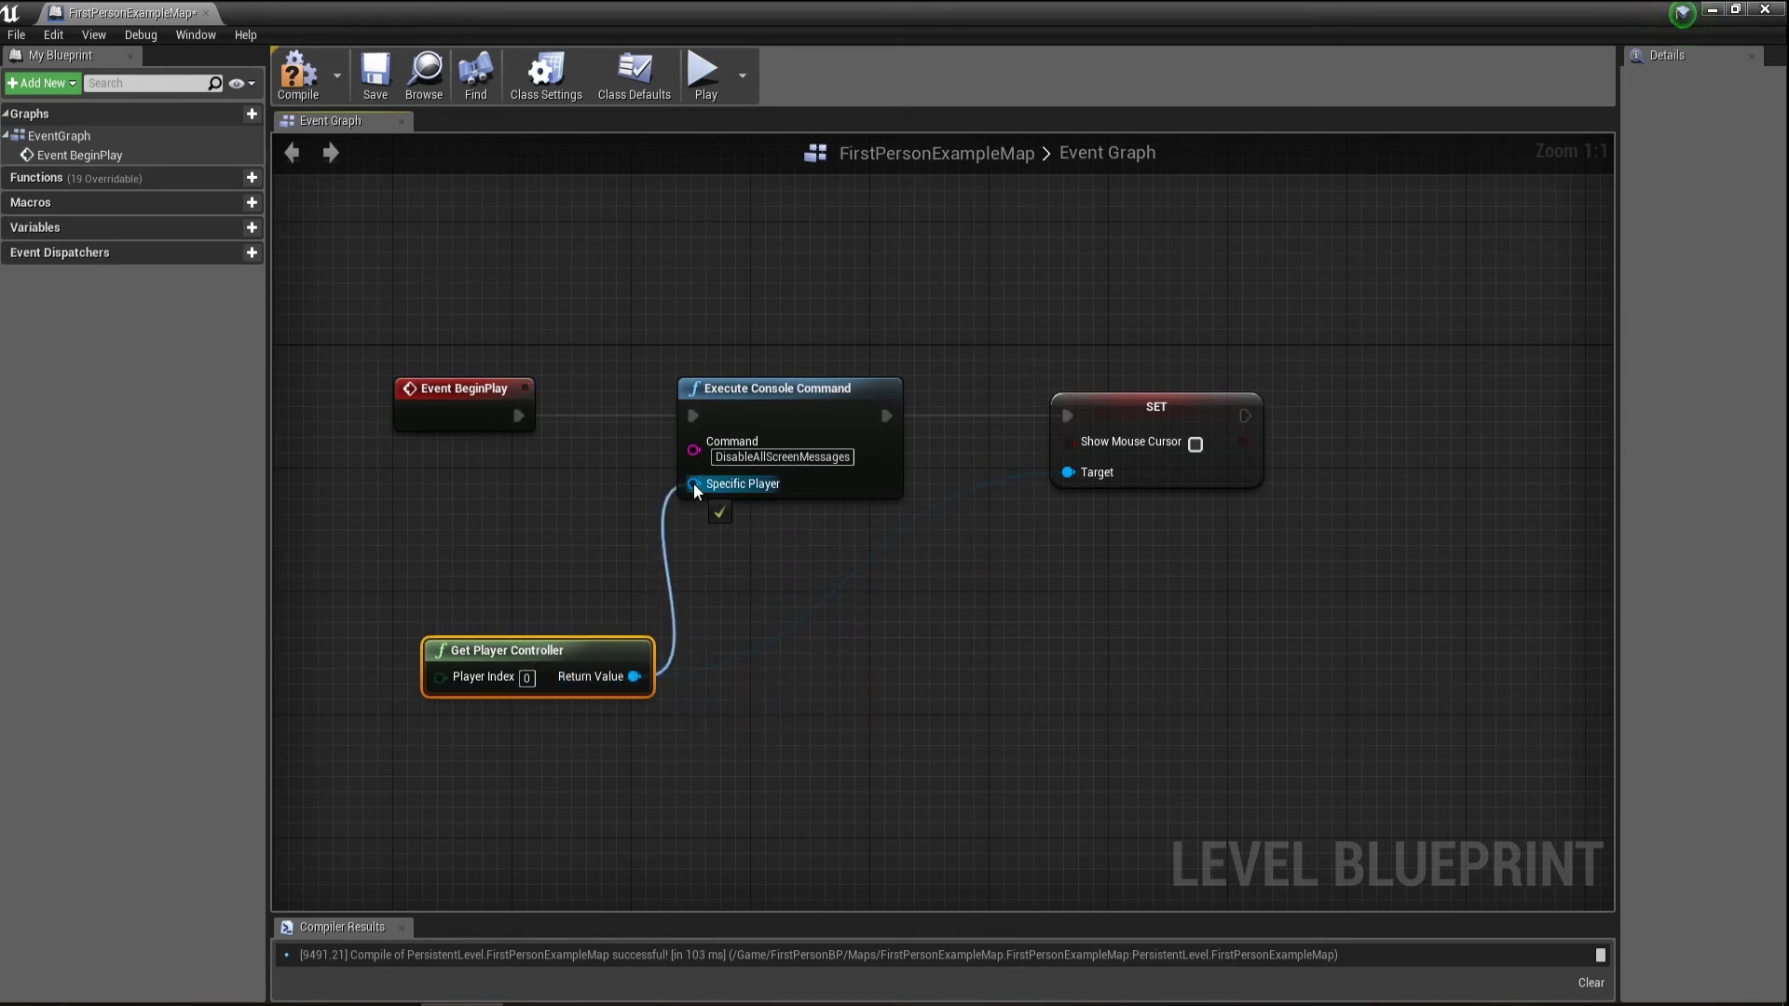
- Tick Show Mouse Cursor, save and compile the blueprint, and close the editor
click(1195, 445)
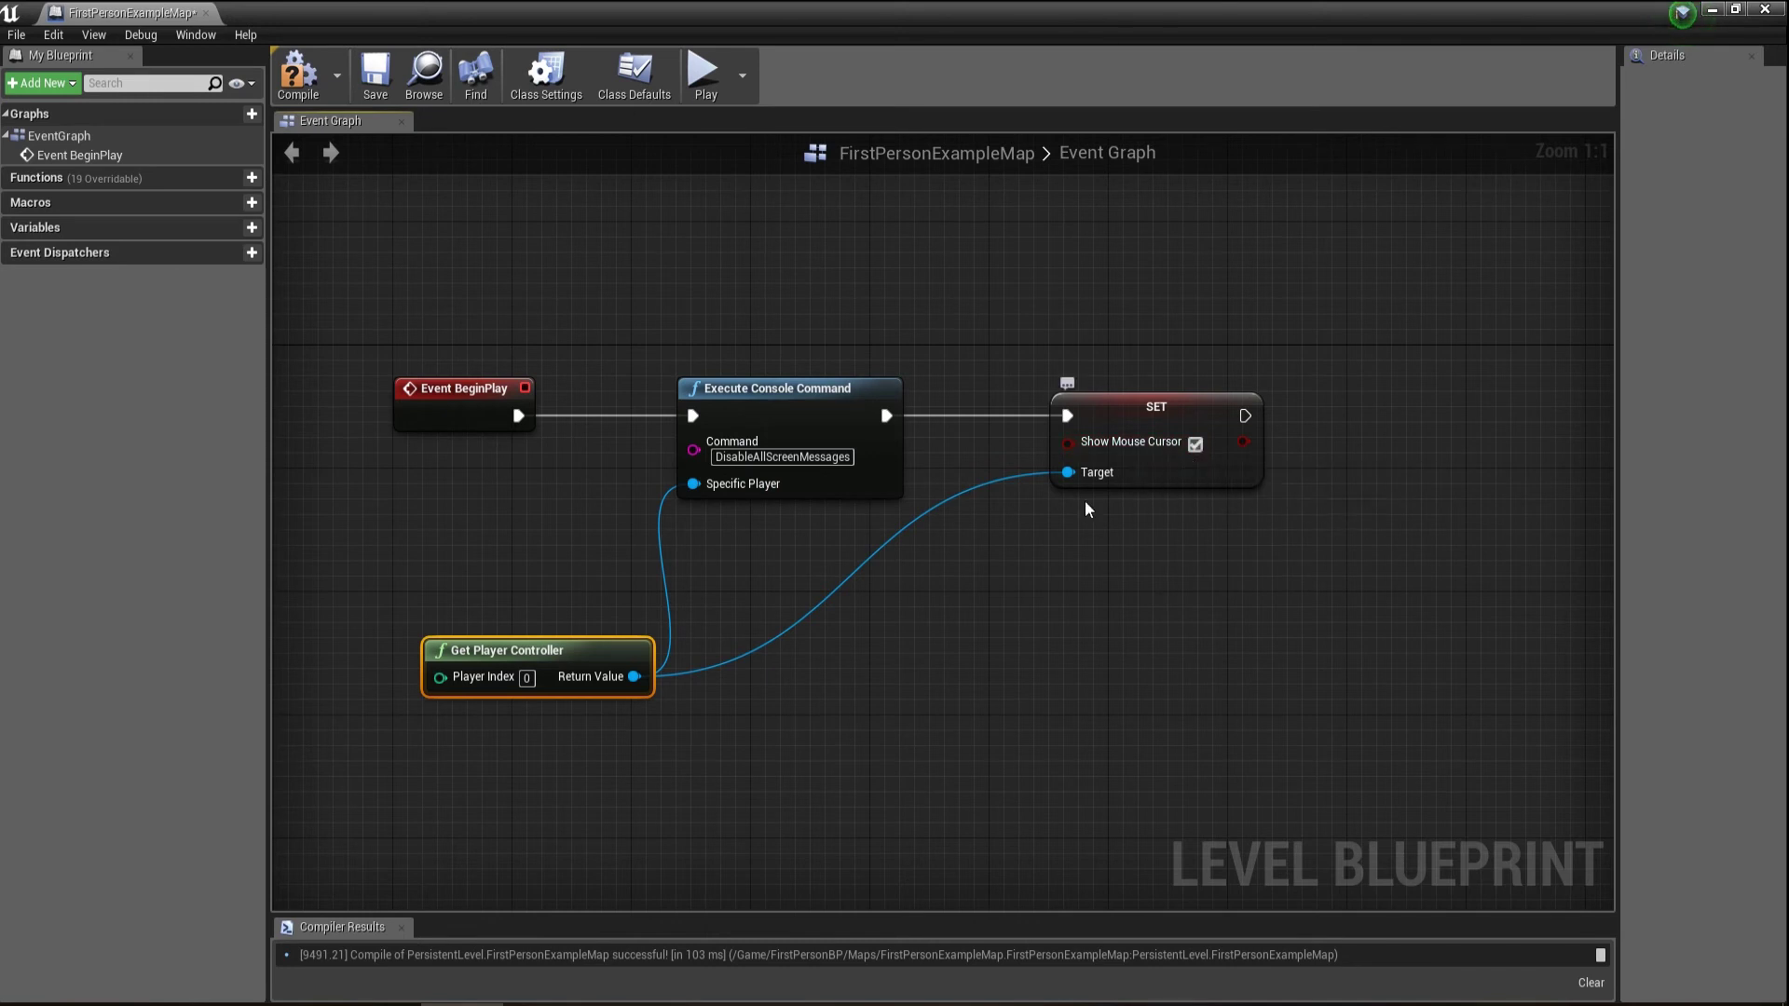
click(375, 77)
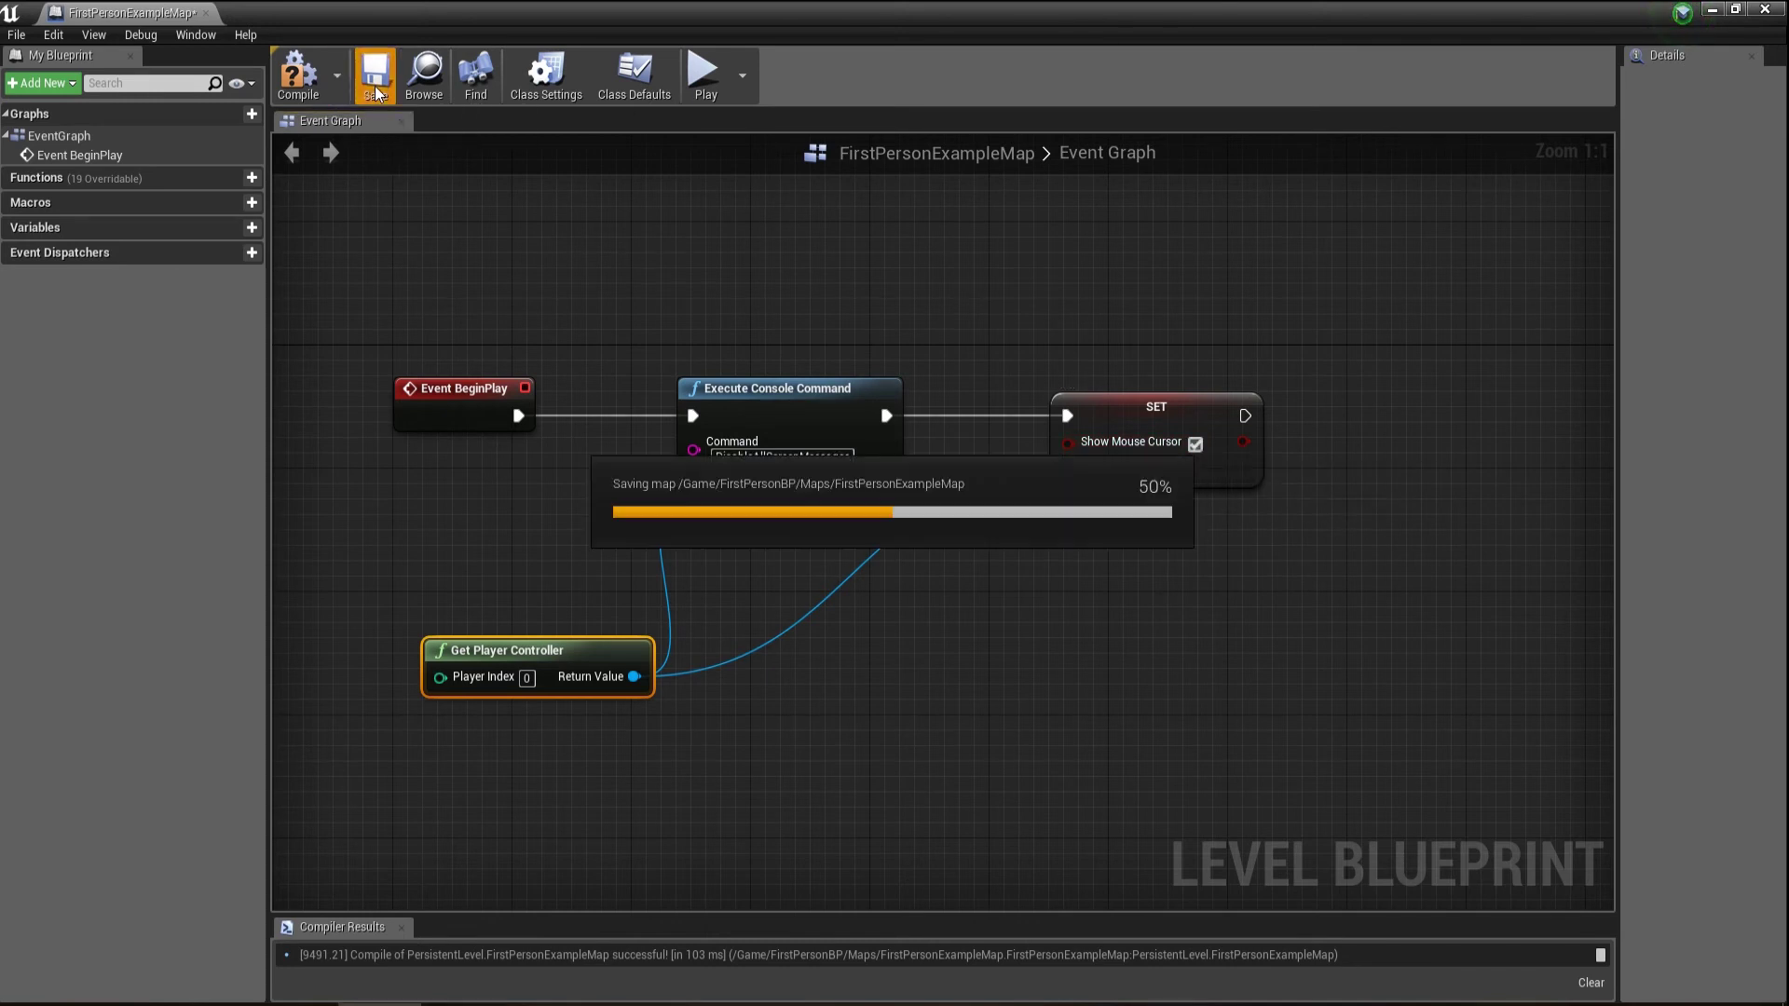
click(300, 84)
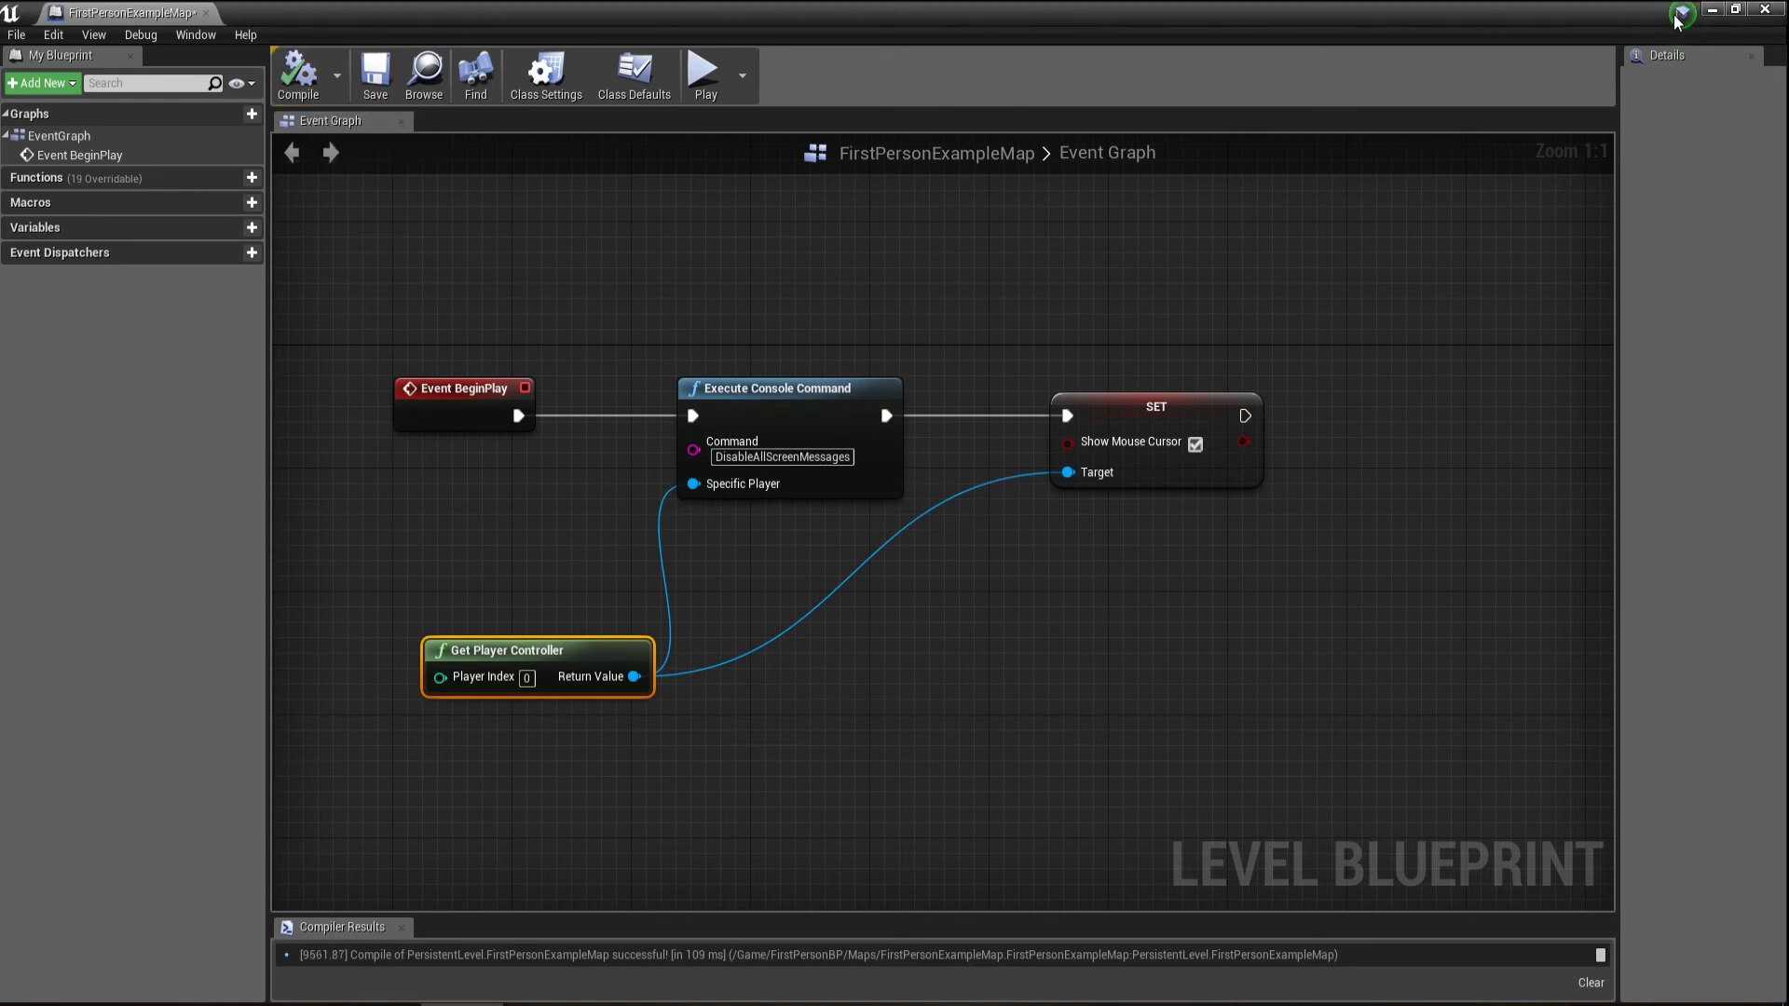
click(1764, 12)
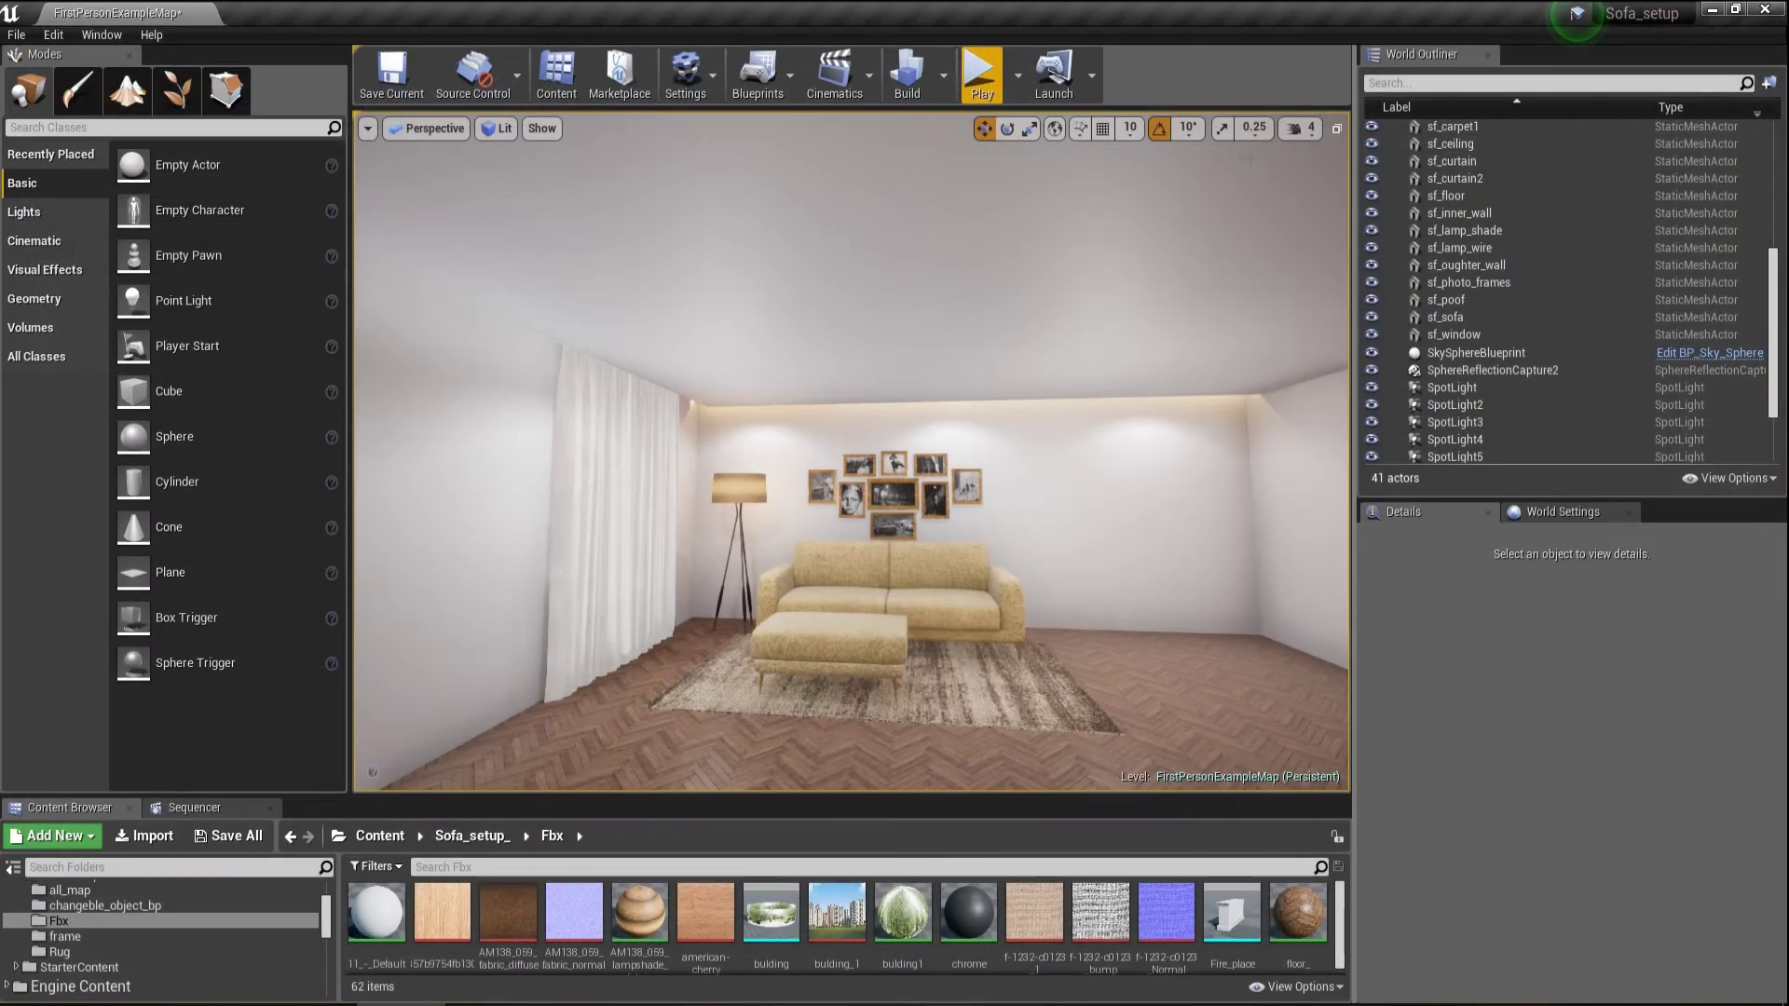
- Start Play-In-Editor from the level editor toolbar to test the level
click(974, 79)
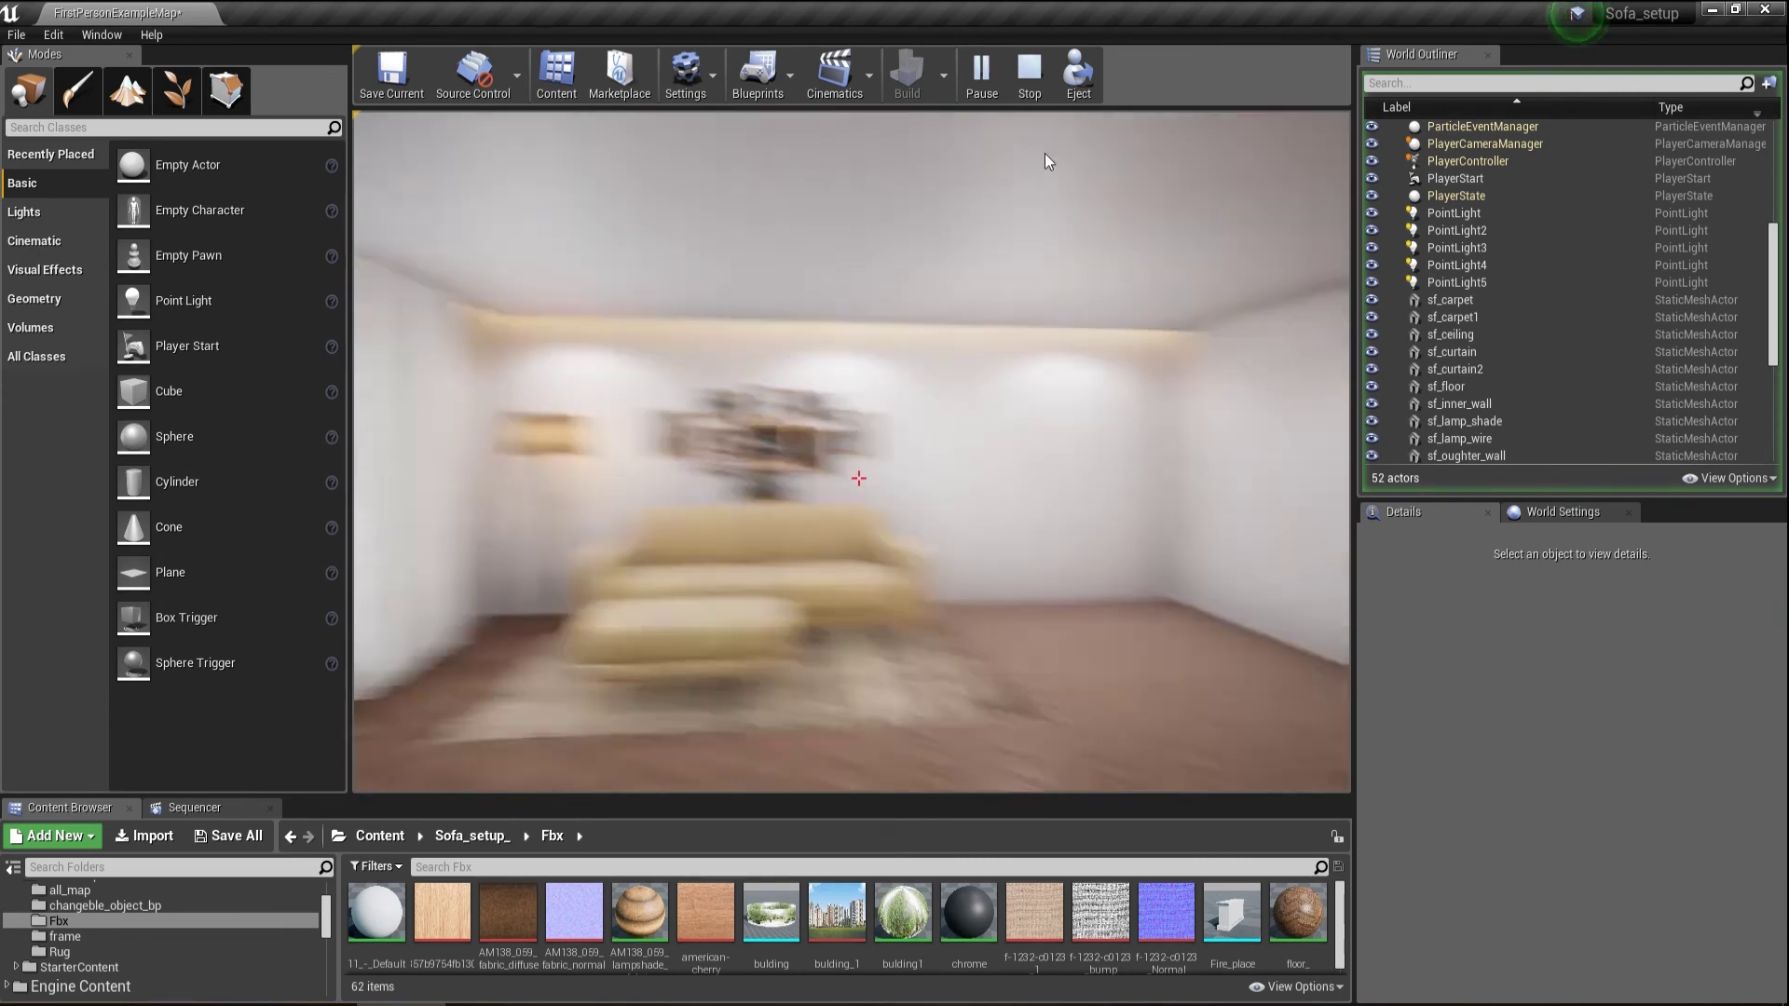